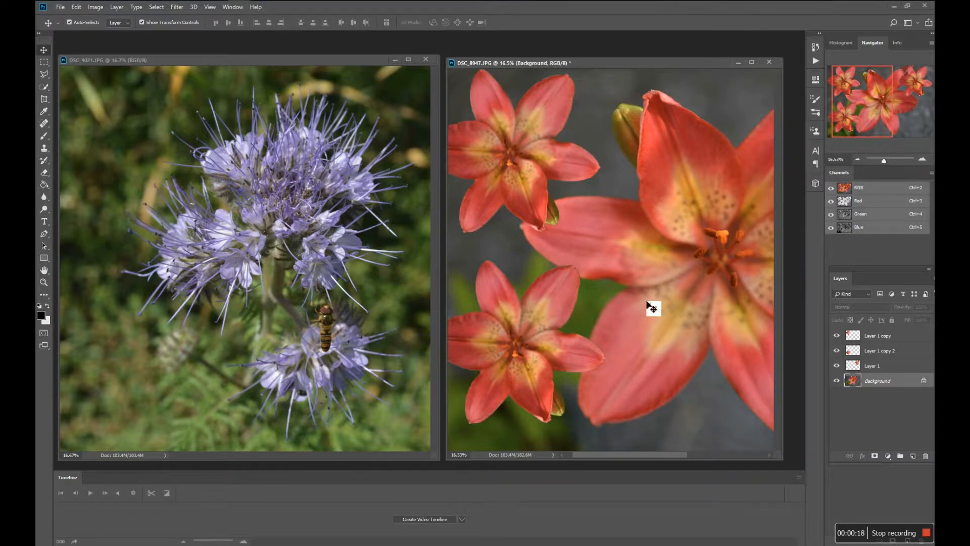
# Undock the Layers panel beside the lily image and go through the three lily layers above the Background.
pyautogui.moveTo(851, 279); pyautogui.dragTo(783, 181)
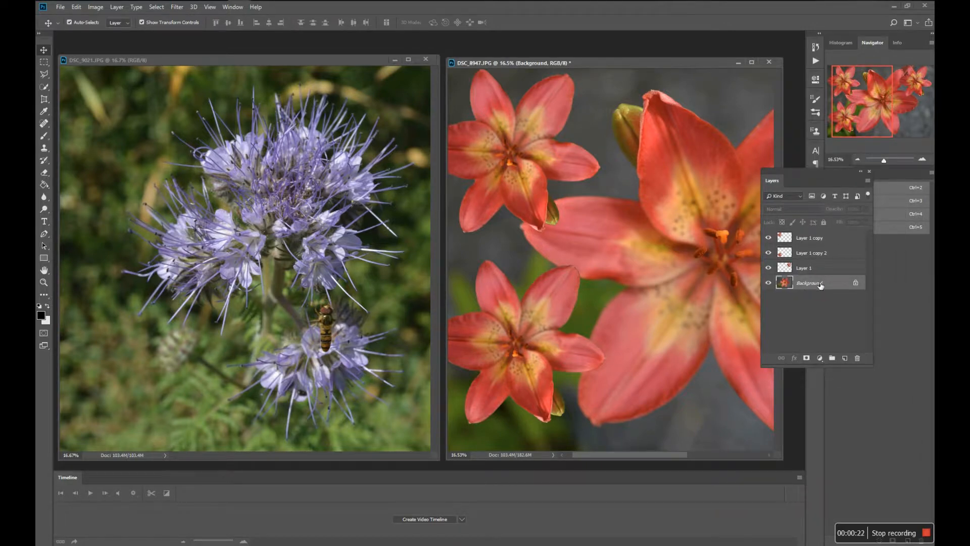
pyautogui.click(815, 269)
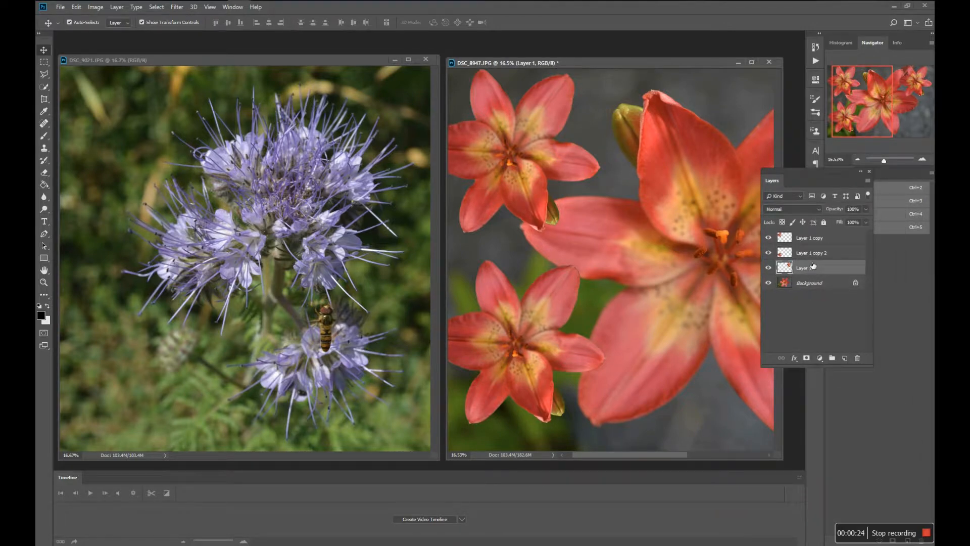
pyautogui.click(813, 254)
pyautogui.click(802, 239)
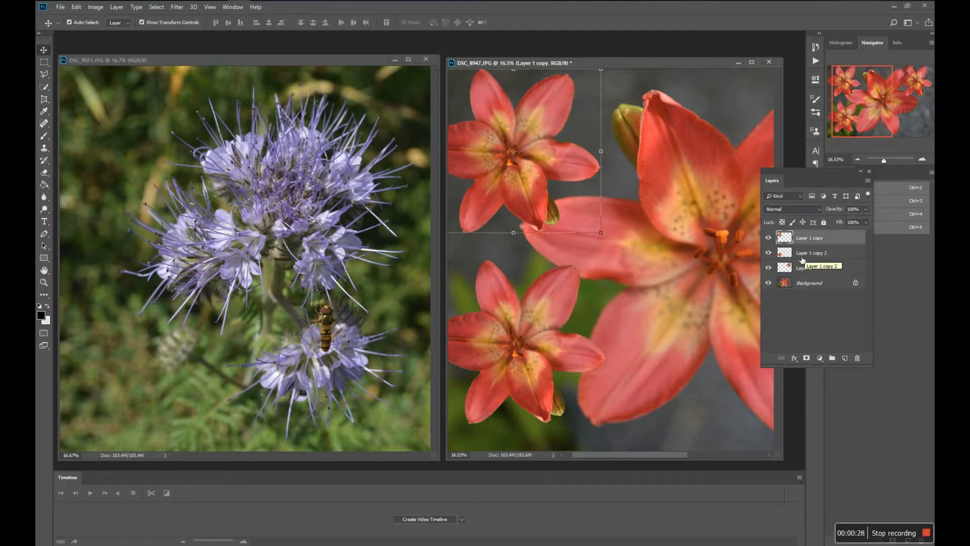
pyautogui.click(809, 257)
pyautogui.click(807, 270)
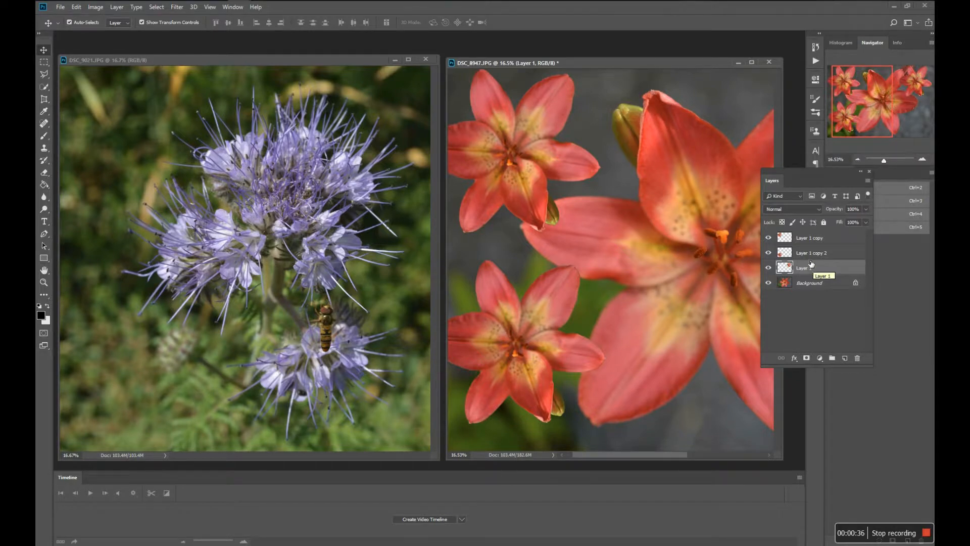
# Copy the lower-left lily layer, Layer 1 copy 2, from DSC_8947.JPG into the purple flower image DSC_9021.JPG.
pyautogui.click(810, 254)
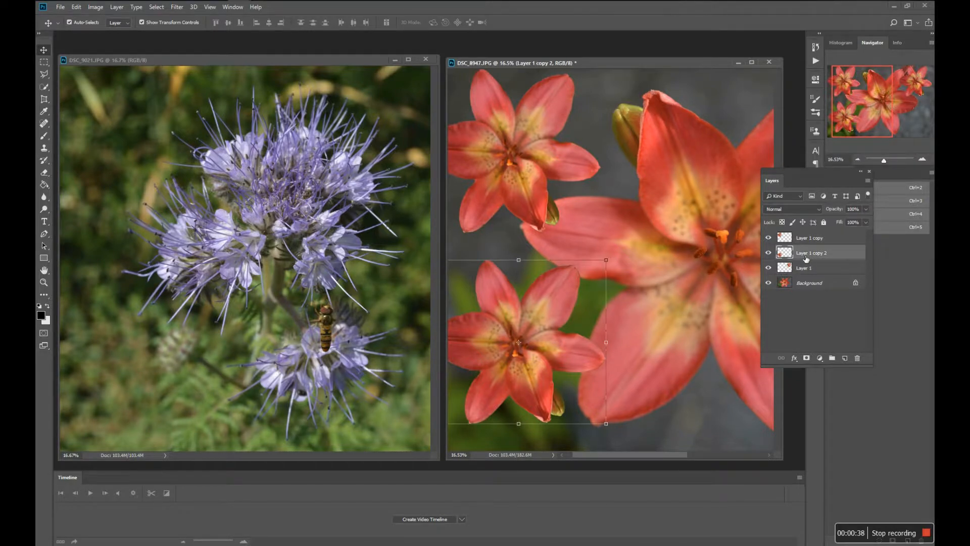
pyautogui.moveTo(784, 254); pyautogui.dragTo(564, 324)
pyautogui.moveTo(569, 321); pyautogui.dragTo(377, 275)
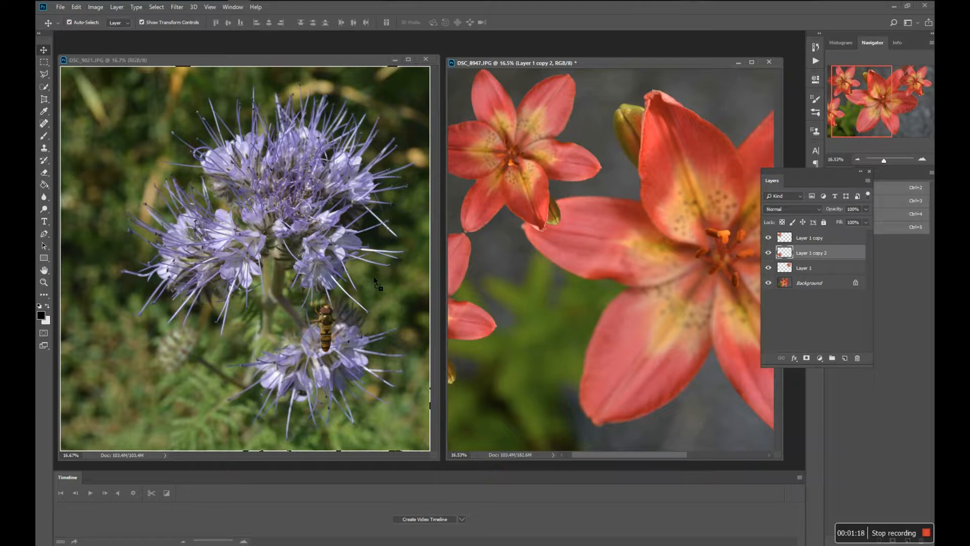
pyautogui.moveTo(374, 276); pyautogui.dragTo(374, 275)
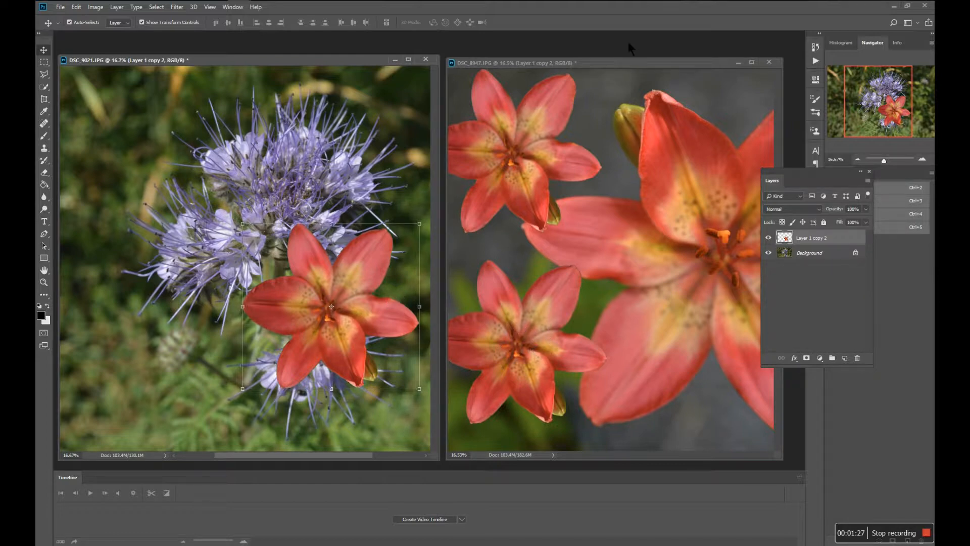
# Compare the layers of both images, and move the copied lily in DSC_9021.JPG up over the main purple bloom.
pyautogui.click(587, 59)
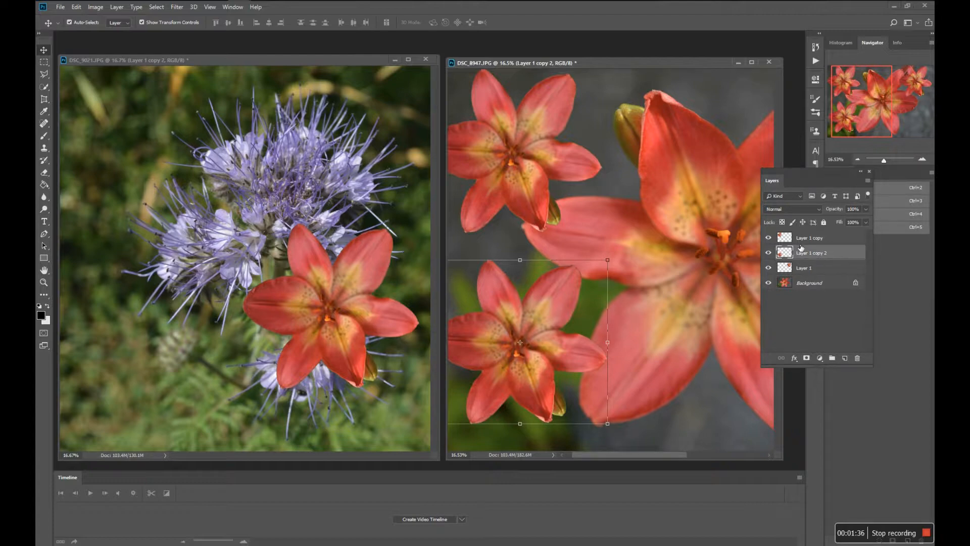
pyautogui.click(322, 67)
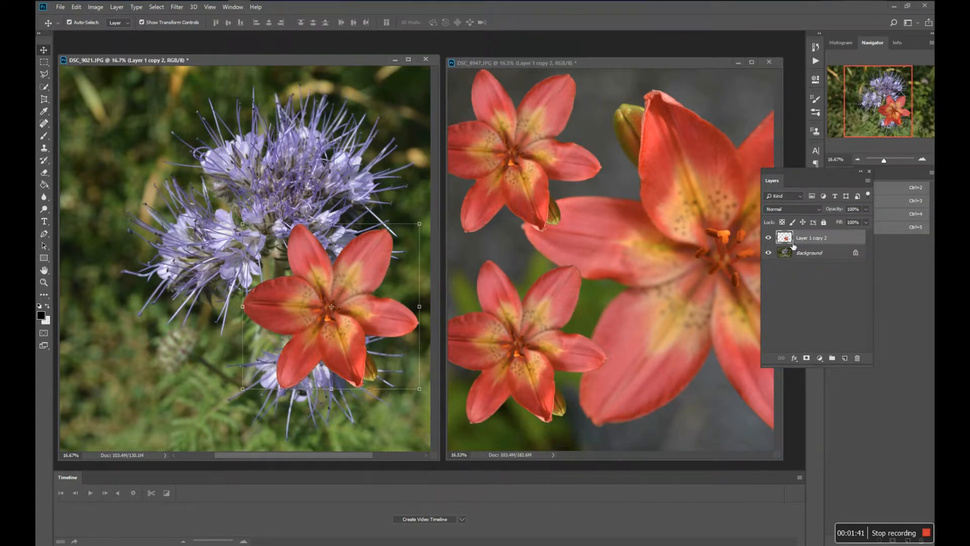
pyautogui.moveTo(359, 322); pyautogui.dragTo(321, 312)
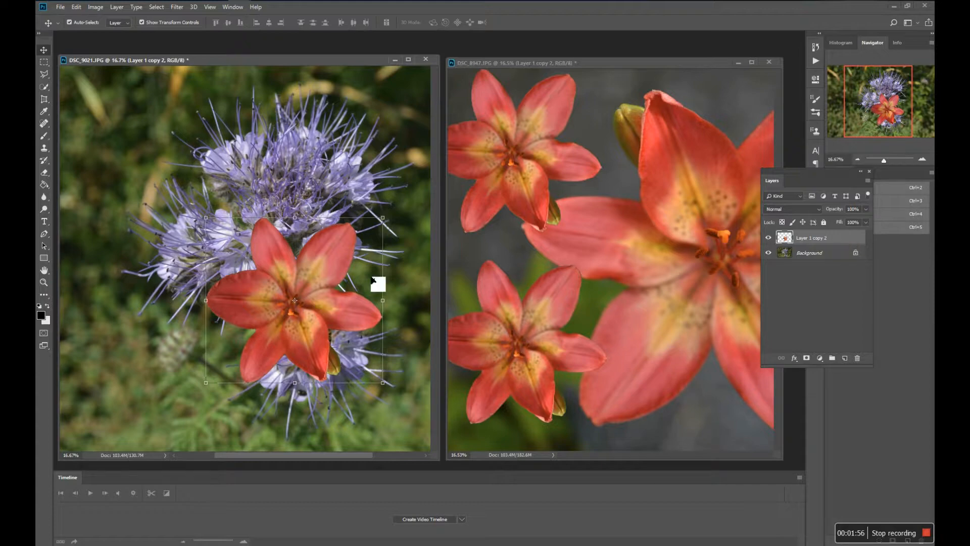
pyautogui.moveTo(321, 302); pyautogui.dragTo(304, 266)
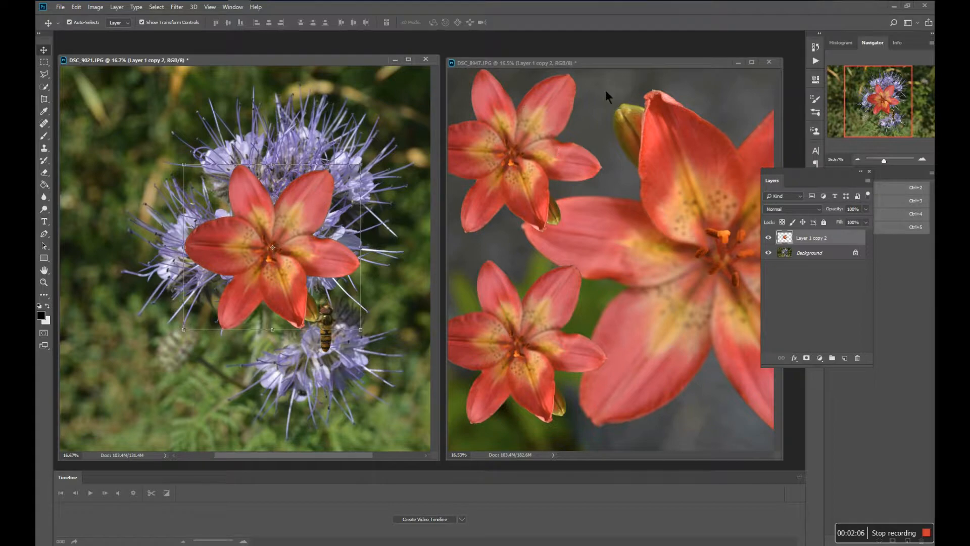
# Copy the lower-left lily from DSC_8947.JPG into DSC_9021.JPG again and place it to the upper right of the first lily.
pyautogui.click(610, 65)
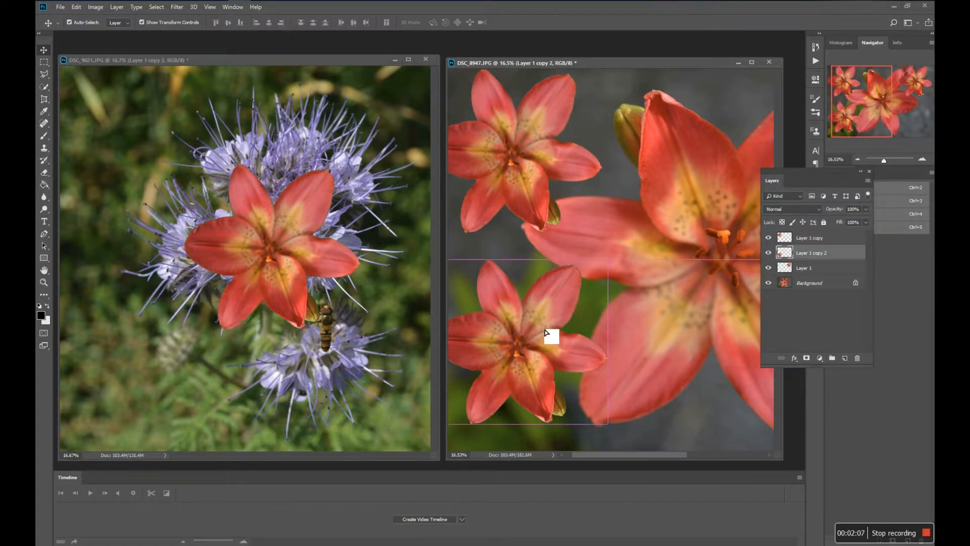
pyautogui.moveTo(552, 335); pyautogui.dragTo(398, 260)
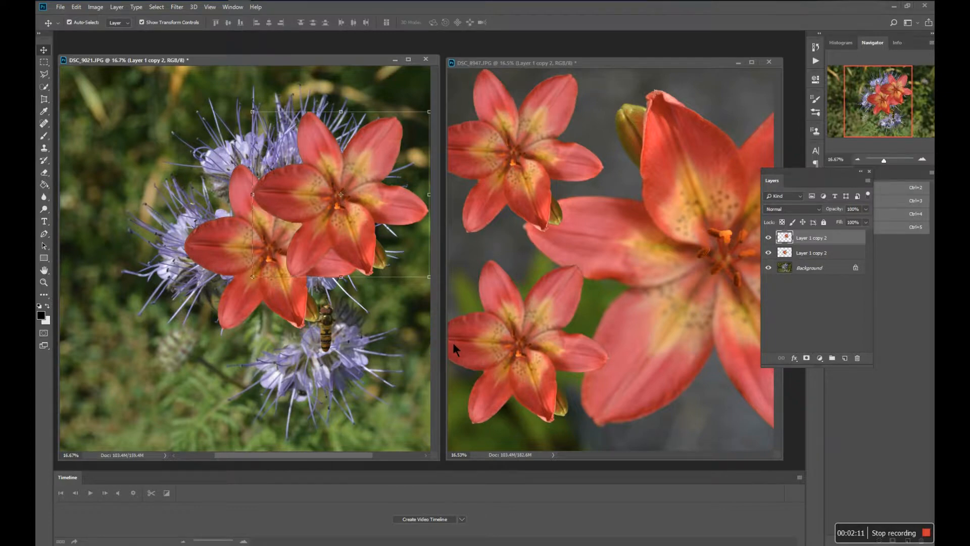
pyautogui.moveTo(340, 234)
pyautogui.mouseDown()
pyautogui.moveTo(314, 263)
pyautogui.moveTo(340, 226)
pyautogui.mouseUp()
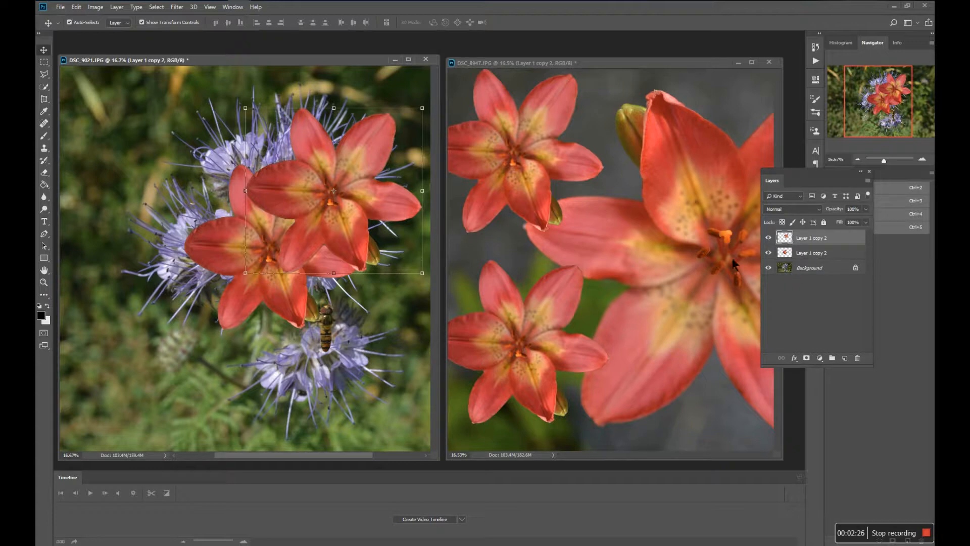
# Select each of the two lily layers in DSC_9021.JPG in turn and shift each lily slightly to the left.
pyautogui.click(809, 255)
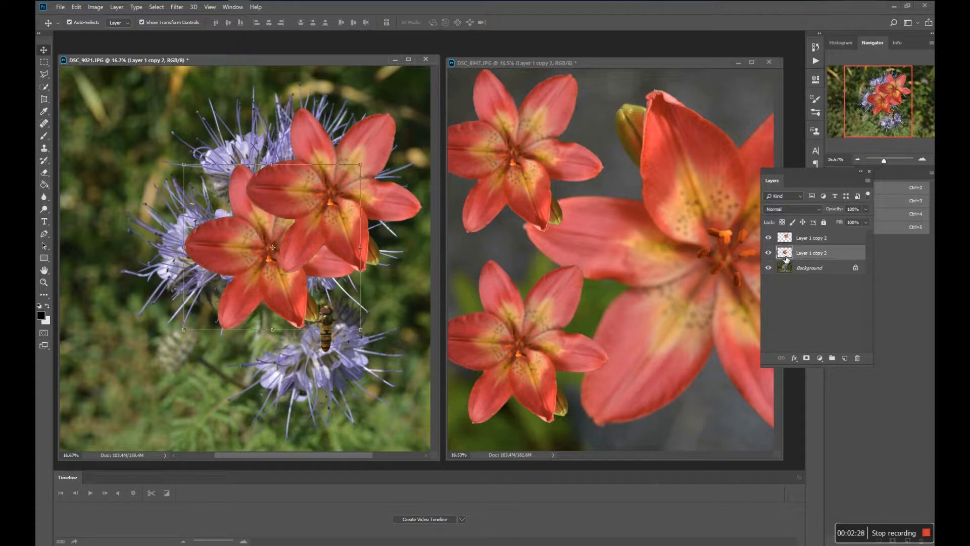
pyautogui.moveTo(244, 294)
pyautogui.mouseDown()
pyautogui.moveTo(201, 294)
pyautogui.moveTo(233, 298)
pyautogui.mouseUp()
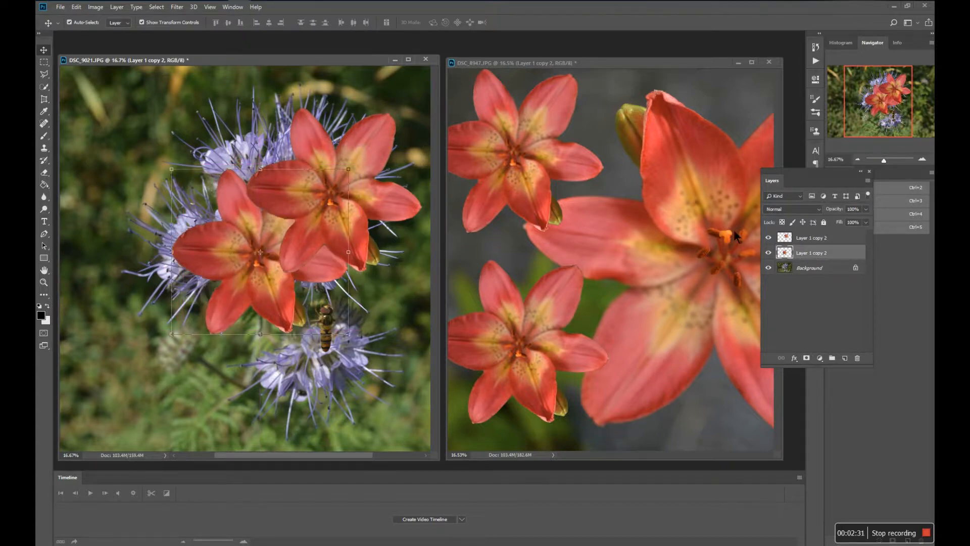
pyautogui.click(817, 240)
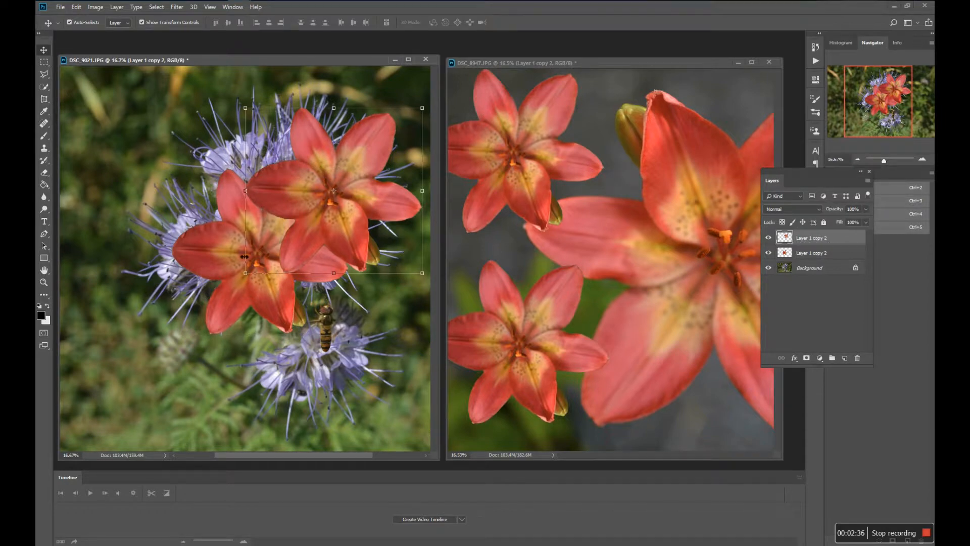
pyautogui.moveTo(320, 252)
pyautogui.mouseDown()
pyautogui.moveTo(321, 233)
pyautogui.moveTo(306, 249)
pyautogui.mouseUp()
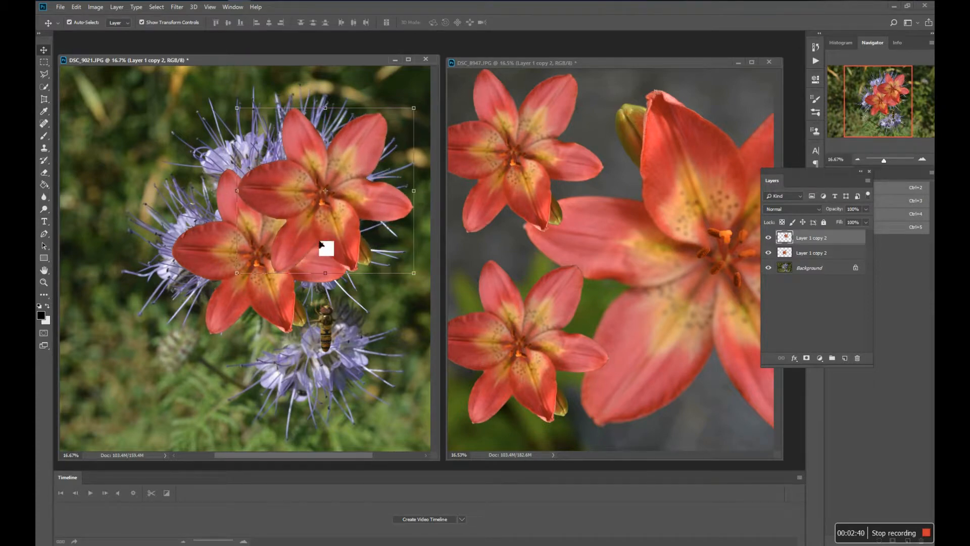
# View the DSC_9021.JPG composite in a maximized window, and dock both floating image windows as tabs.
pyautogui.click(408, 60)
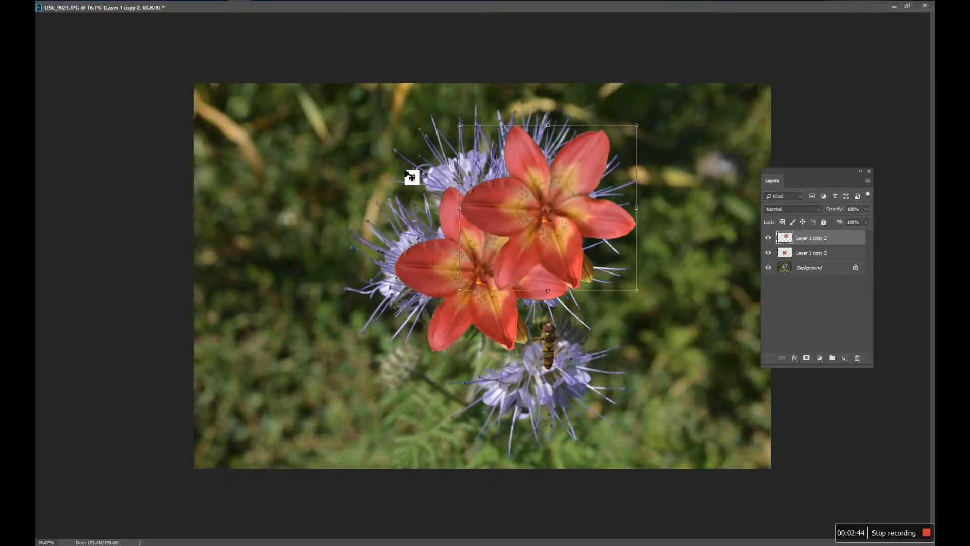
pyautogui.click(906, 6)
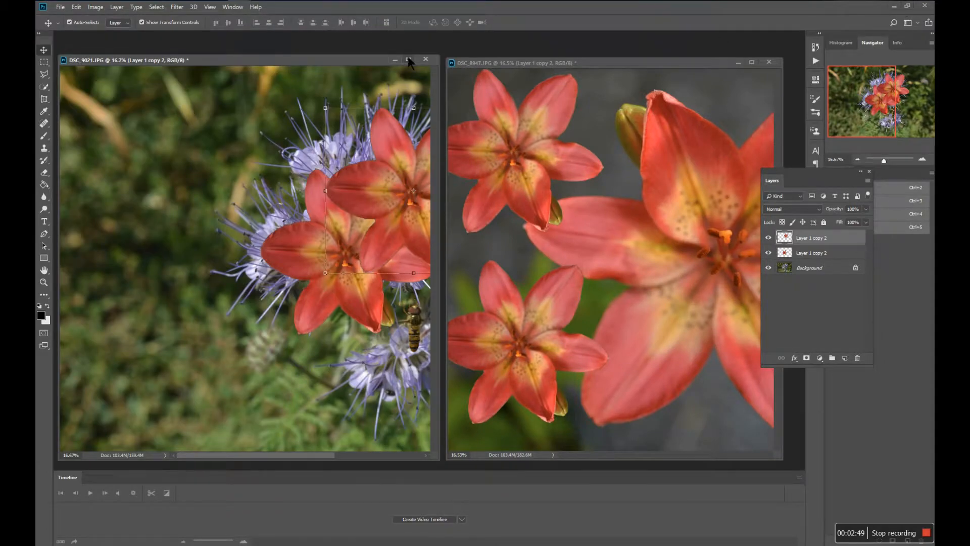
pyautogui.click(409, 60)
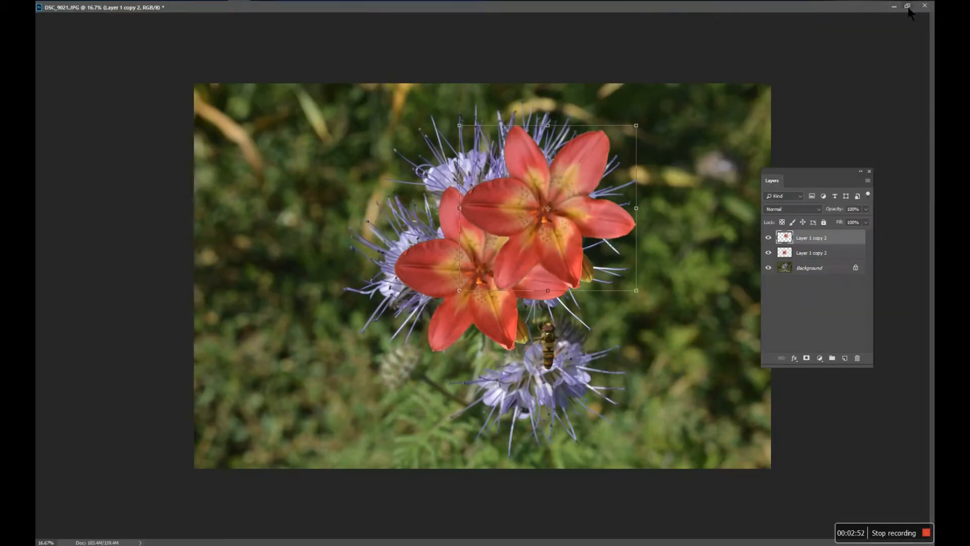
pyautogui.click(908, 6)
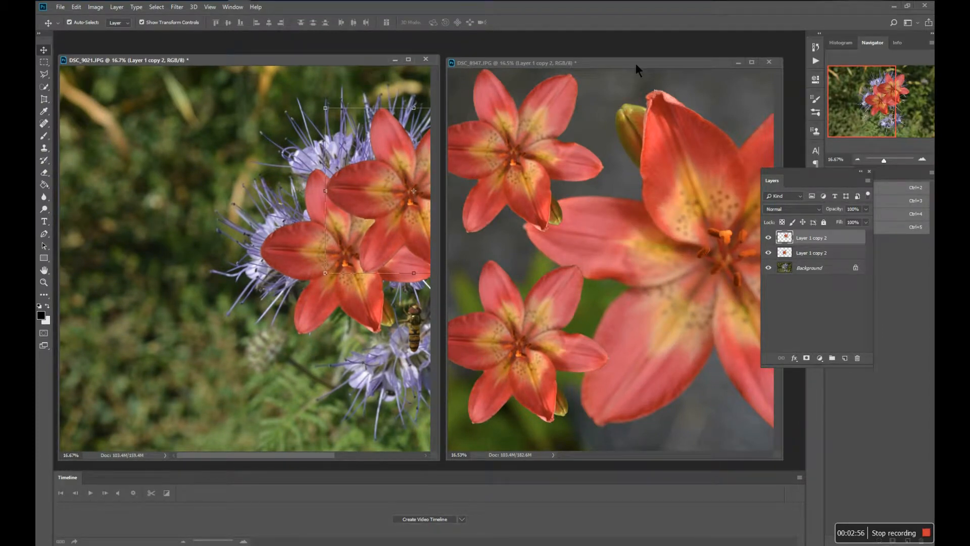
pyautogui.moveTo(641, 63); pyautogui.dragTo(613, 34)
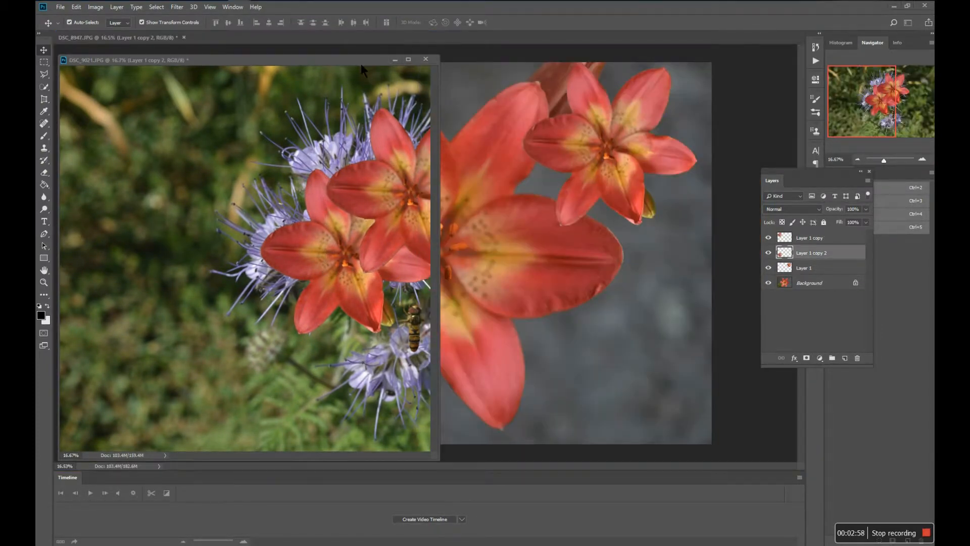
pyautogui.moveTo(360, 64); pyautogui.dragTo(456, 39)
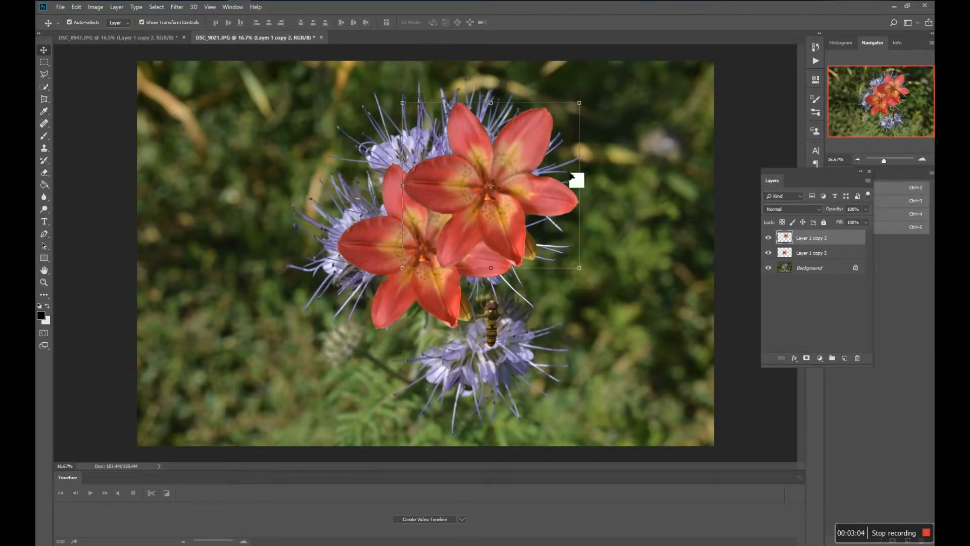
# Move the upper lily to the right of the purple flower and the lower lily to the image's upper-left area.
pyautogui.moveTo(538, 187); pyautogui.dragTo(639, 184)
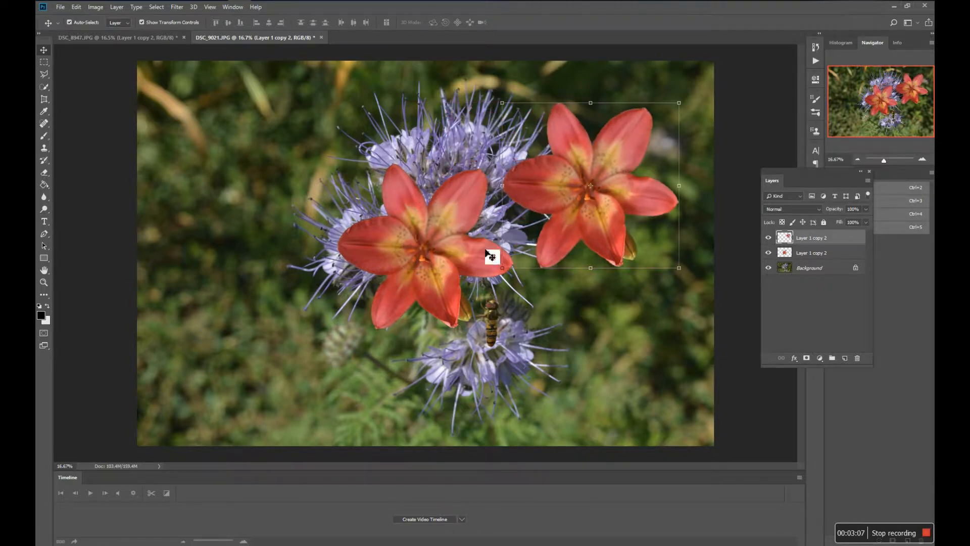
pyautogui.click(818, 257)
pyautogui.moveTo(412, 260); pyautogui.dragTo(201, 186)
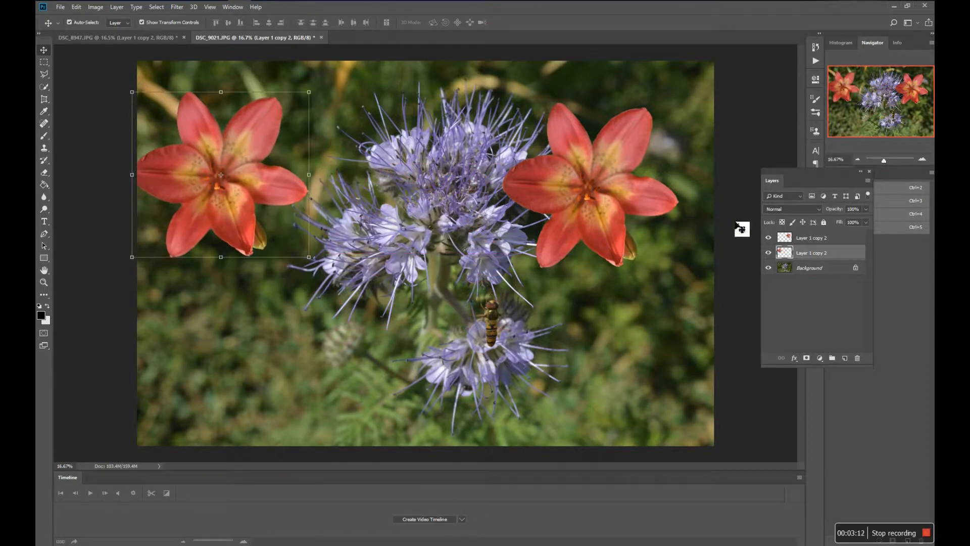
# Move the right-hand lily into the image's upper-right corner, partly beyond the canvas edges.
pyautogui.click(809, 242)
pyautogui.moveTo(606, 217); pyautogui.dragTo(626, 179)
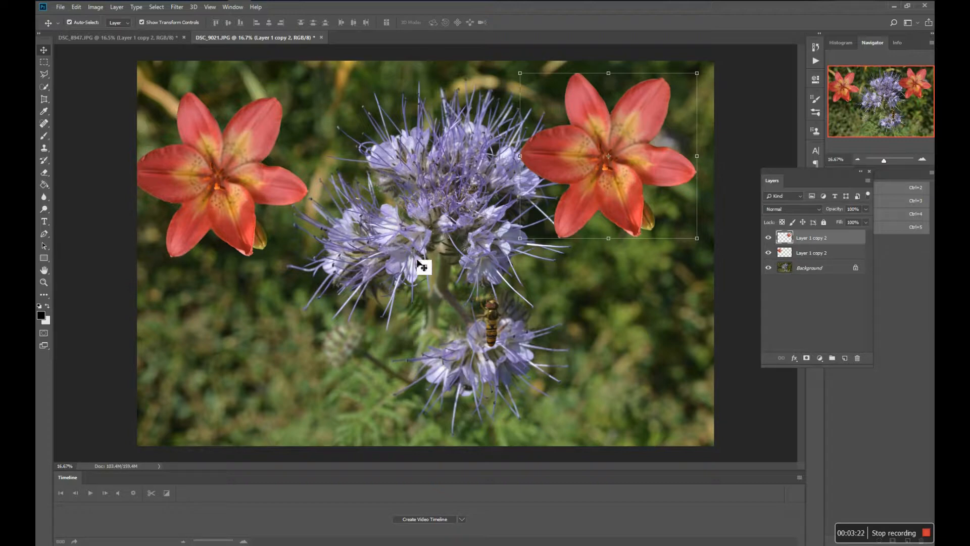
pyautogui.moveTo(643, 196); pyautogui.dragTo(672, 201)
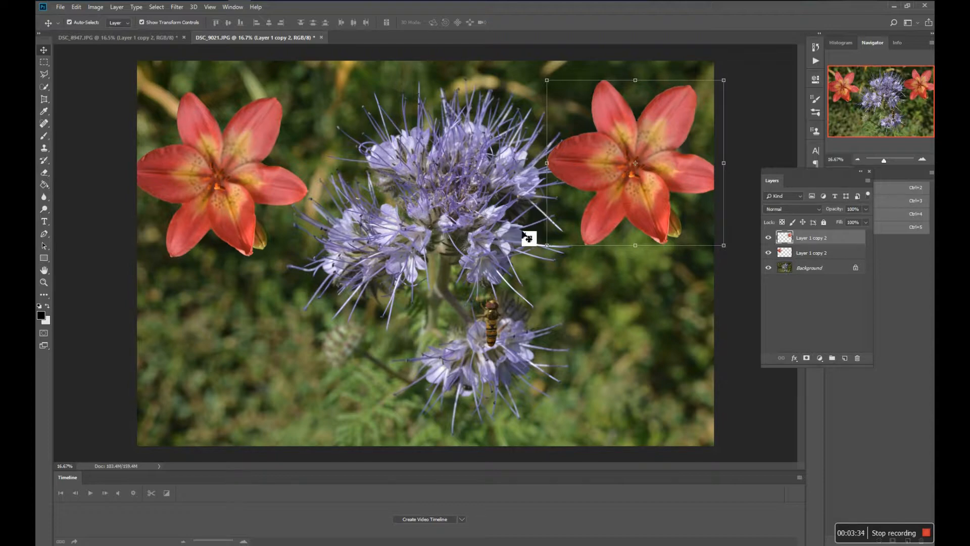
pyautogui.moveTo(602, 216); pyautogui.dragTo(617, 161)
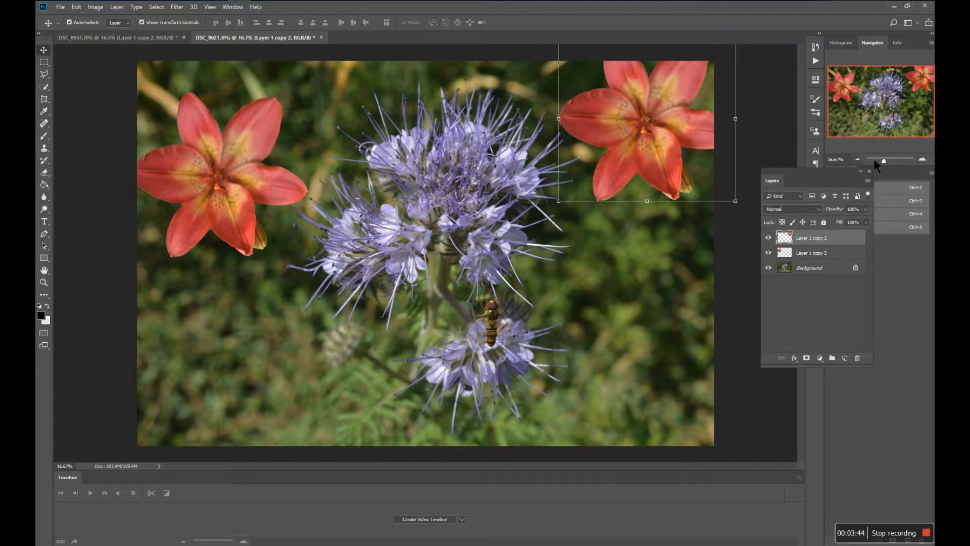
# Zoom in to about 35% on the main purple bloom and activate the Quick Selection tool.
pyautogui.moveTo(883, 161); pyautogui.dragTo(887, 163)
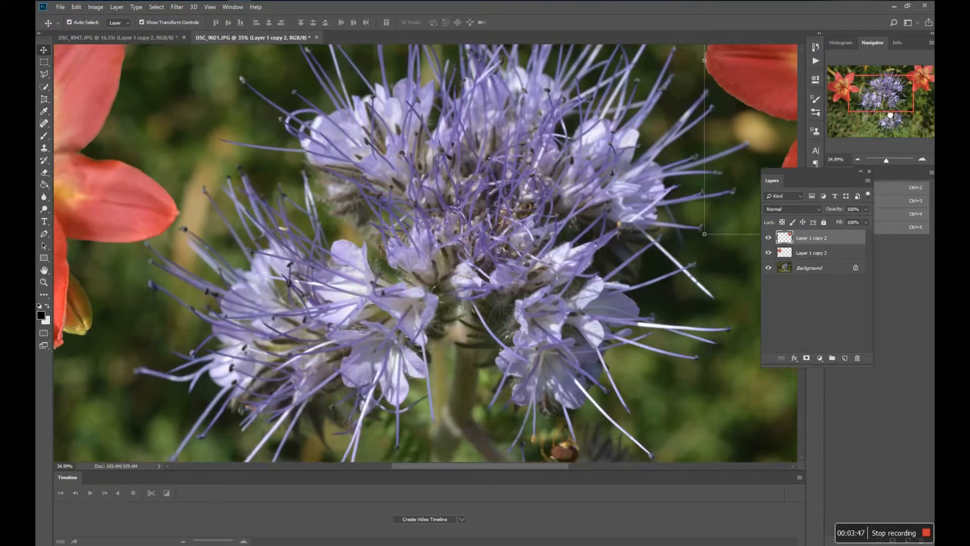
pyautogui.moveTo(890, 122); pyautogui.dragTo(890, 114)
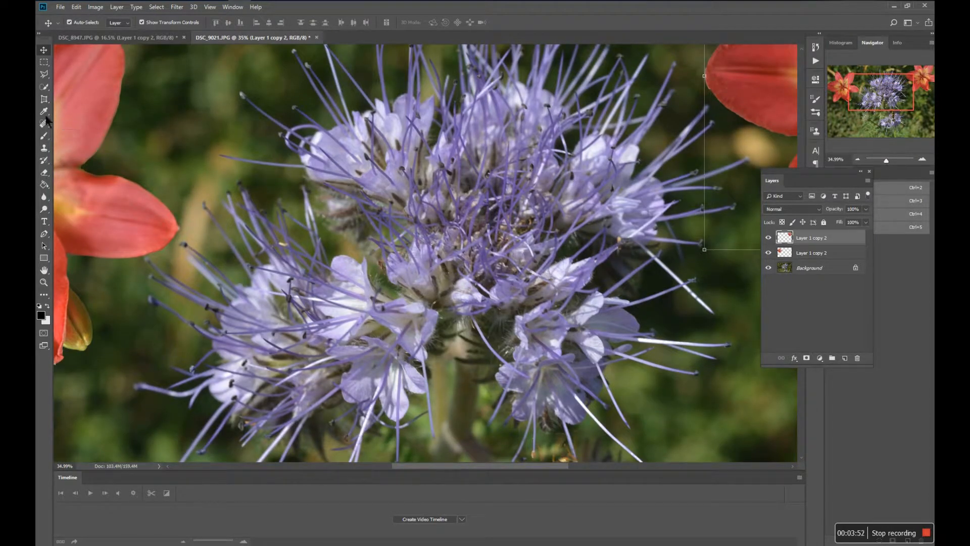
pyautogui.click(44, 88)
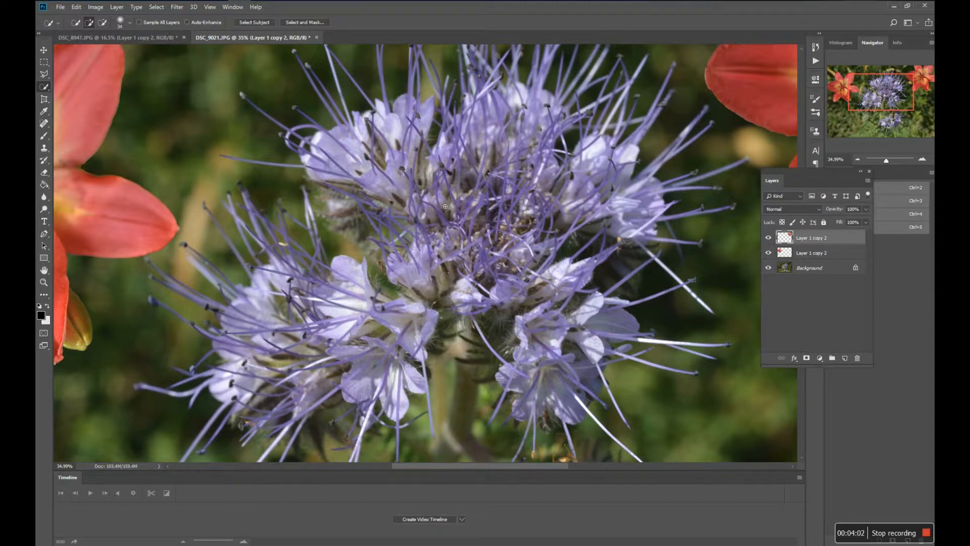
pyautogui.moveTo(453, 227)
pyautogui.mouseDown()
pyautogui.moveTo(471, 149)
pyautogui.moveTo(506, 171)
pyautogui.moveTo(529, 225)
pyautogui.moveTo(491, 258)
pyautogui.moveTo(419, 289)
pyautogui.moveTo(435, 252)
pyautogui.moveTo(453, 241)
pyautogui.moveTo(382, 193)
pyautogui.moveTo(403, 115)
pyautogui.mouseUp()
pyautogui.moveTo(321, 150); pyautogui.dragTo(377, 185)
pyautogui.moveTo(511, 121)
pyautogui.mouseDown()
pyautogui.moveTo(508, 97)
pyautogui.moveTo(547, 101)
pyautogui.moveTo(560, 111)
pyautogui.moveTo(563, 151)
pyautogui.mouseUp()
pyautogui.hotkey('ctrl', 'd')
# Make a rough Quick Selection of the main purple bloom on the Background layer.
pyautogui.click(841, 269)
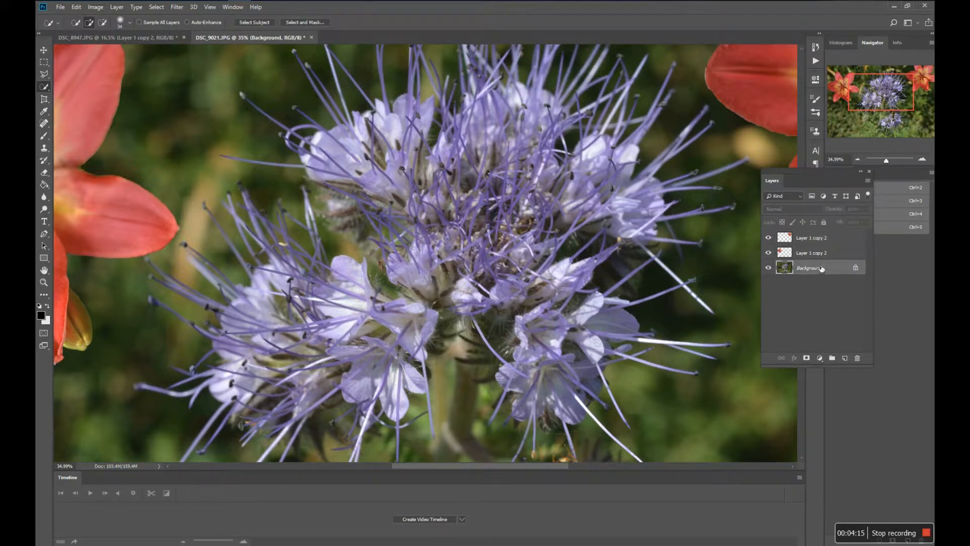
pyautogui.moveTo(455, 173); pyautogui.dragTo(591, 190)
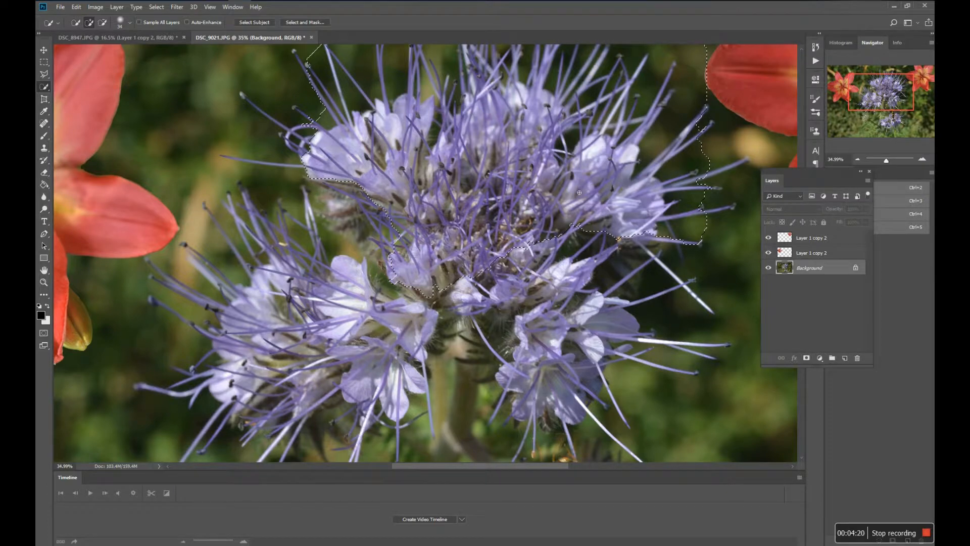
pyautogui.moveTo(590, 245)
pyautogui.mouseDown()
pyautogui.moveTo(520, 244)
pyautogui.moveTo(549, 364)
pyautogui.mouseUp()
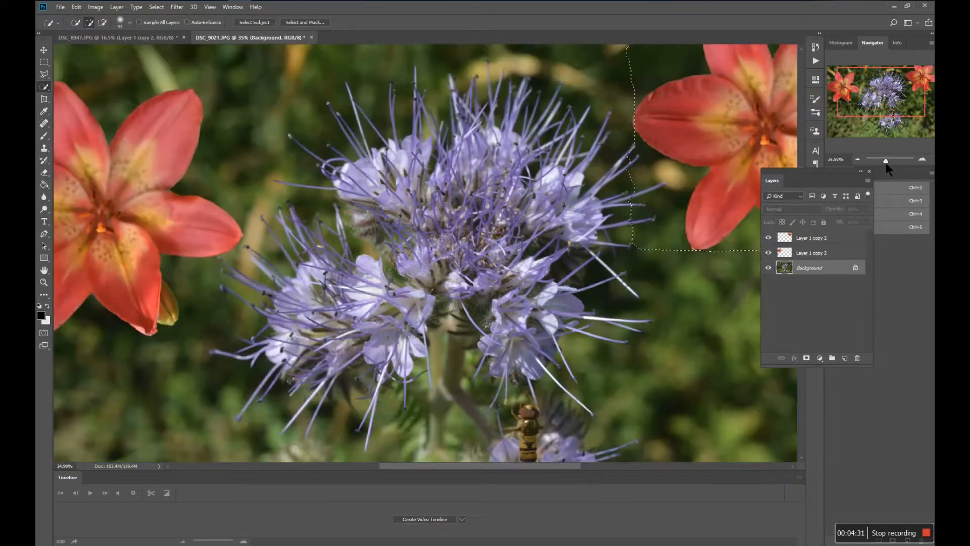
pyautogui.moveTo(886, 160); pyautogui.dragTo(884, 161)
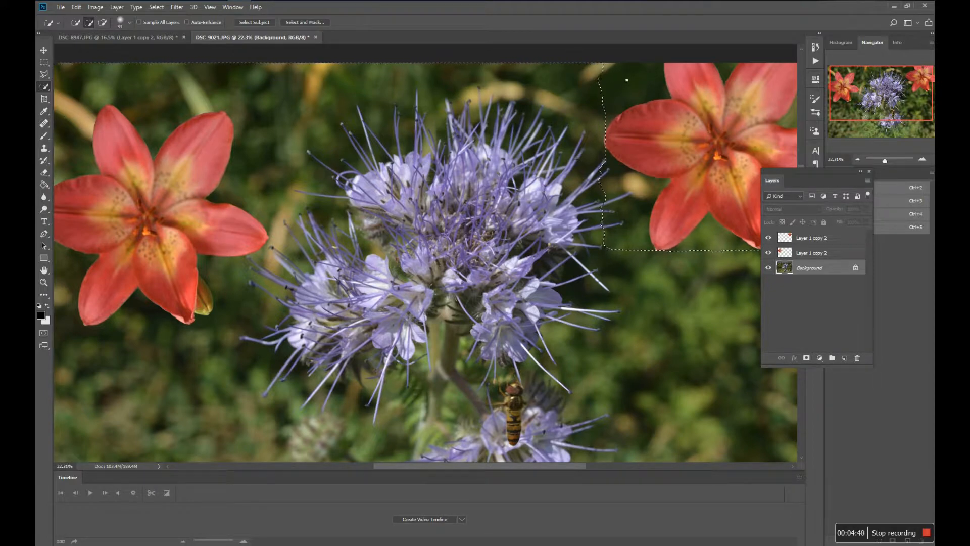
# Subtract the surrounding green background and the lower flower from the Quick Selection, leaving only the main bloom's area.
pyautogui.keyDown('alt'); pyautogui.click(590, 74); pyautogui.keyUp('alt')
pyautogui.moveTo(571, 90)
pyautogui.mouseDown()
pyautogui.moveTo(520, 76)
pyautogui.moveTo(454, 103)
pyautogui.moveTo(334, 114)
pyautogui.moveTo(174, 103)
pyautogui.moveTo(146, 121)
pyautogui.moveTo(91, 122)
pyautogui.mouseUp()
pyautogui.moveTo(74, 185)
pyautogui.mouseDown()
pyautogui.moveTo(76, 244)
pyautogui.moveTo(111, 405)
pyautogui.moveTo(124, 401)
pyautogui.moveTo(141, 436)
pyautogui.moveTo(189, 450)
pyautogui.moveTo(222, 419)
pyautogui.moveTo(253, 409)
pyautogui.moveTo(288, 443)
pyautogui.mouseUp()
pyautogui.moveTo(349, 456); pyautogui.dragTo(433, 469)
pyautogui.moveTo(500, 473); pyautogui.dragTo(614, 472)
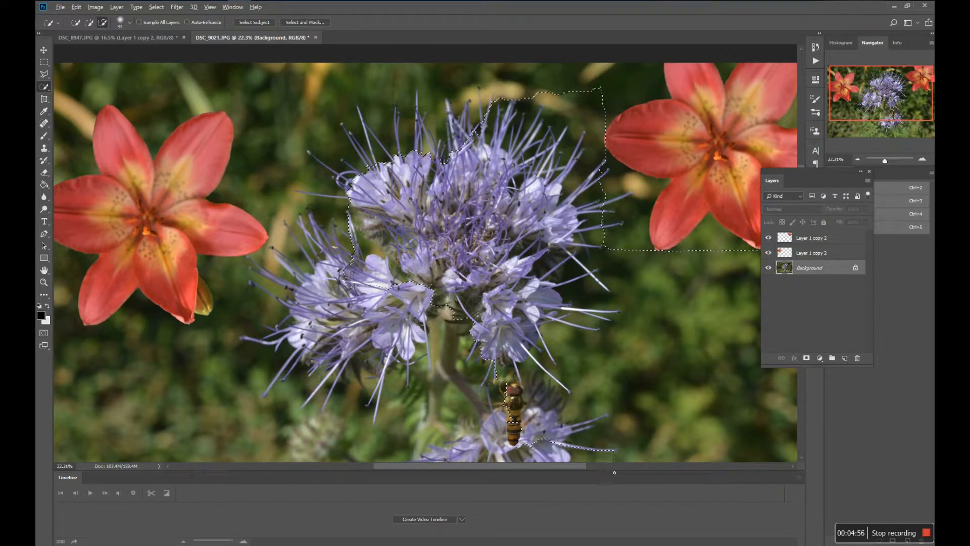
pyautogui.moveTo(678, 468); pyautogui.dragTo(736, 459)
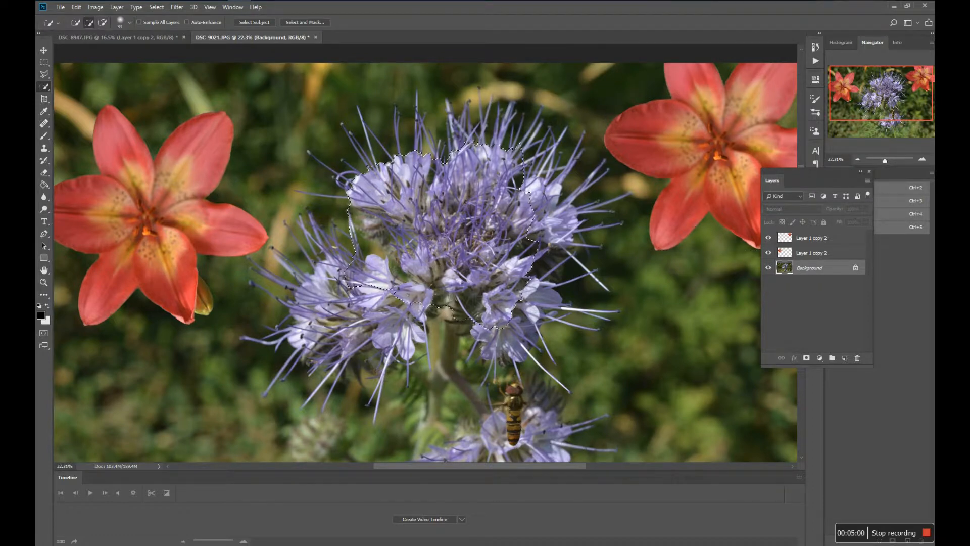
# Add the bloom's lower-left, lower-right and right-hand petals to the selection.
pyautogui.moveTo(397, 304)
pyautogui.mouseDown()
pyautogui.moveTo(365, 313)
pyautogui.moveTo(346, 264)
pyautogui.moveTo(318, 292)
pyautogui.moveTo(335, 262)
pyautogui.moveTo(332, 247)
pyautogui.moveTo(313, 299)
pyautogui.moveTo(323, 302)
pyautogui.moveTo(306, 317)
pyautogui.moveTo(302, 341)
pyautogui.moveTo(324, 348)
pyautogui.moveTo(422, 333)
pyautogui.mouseUp()
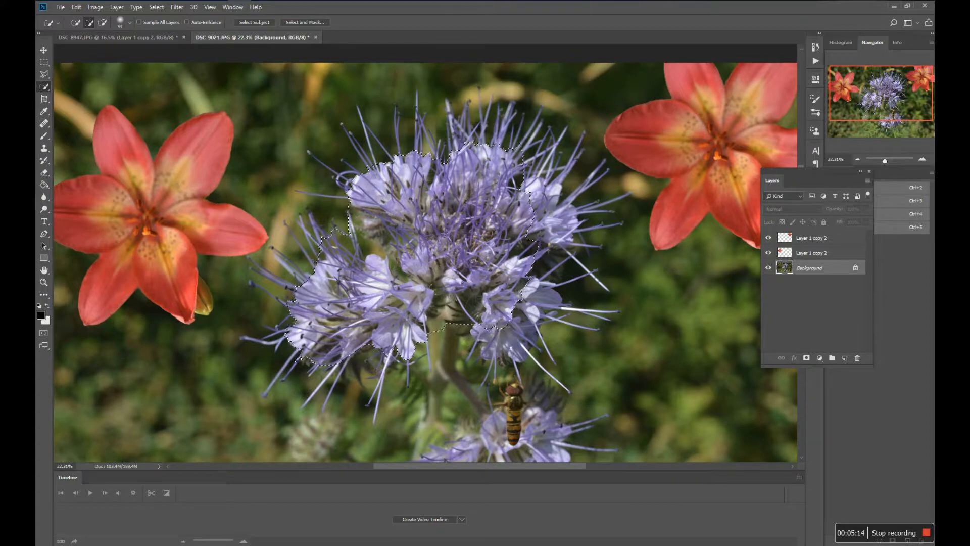
pyautogui.moveTo(511, 349); pyautogui.dragTo(547, 295)
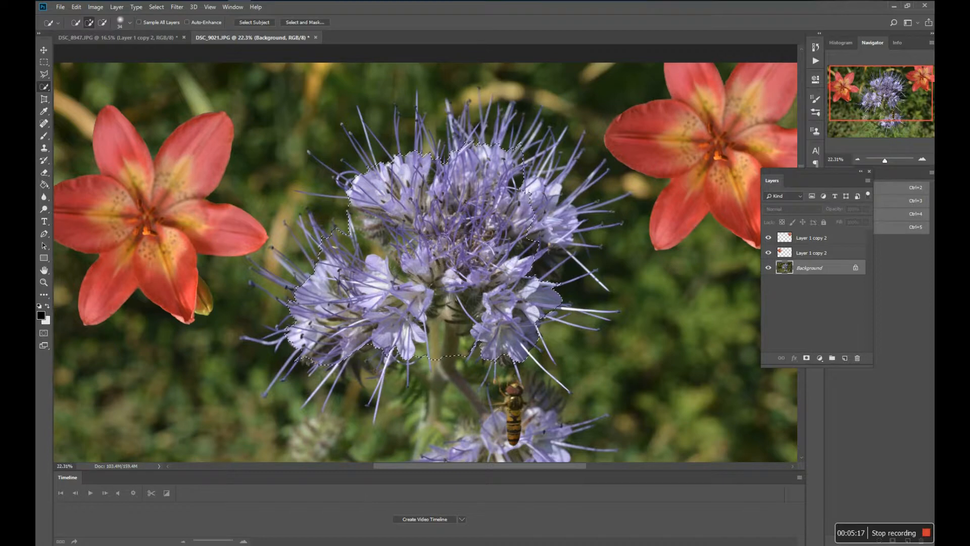
pyautogui.click(551, 228)
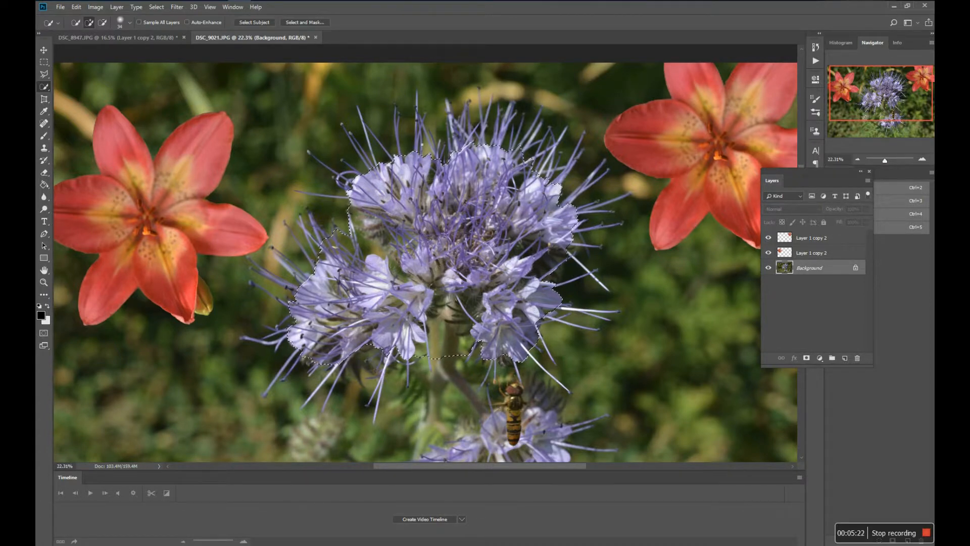
# Extend the selection over the stamens along the bloom's top, upper-right and right edges.
pyautogui.click(419, 145)
pyautogui.click(420, 134)
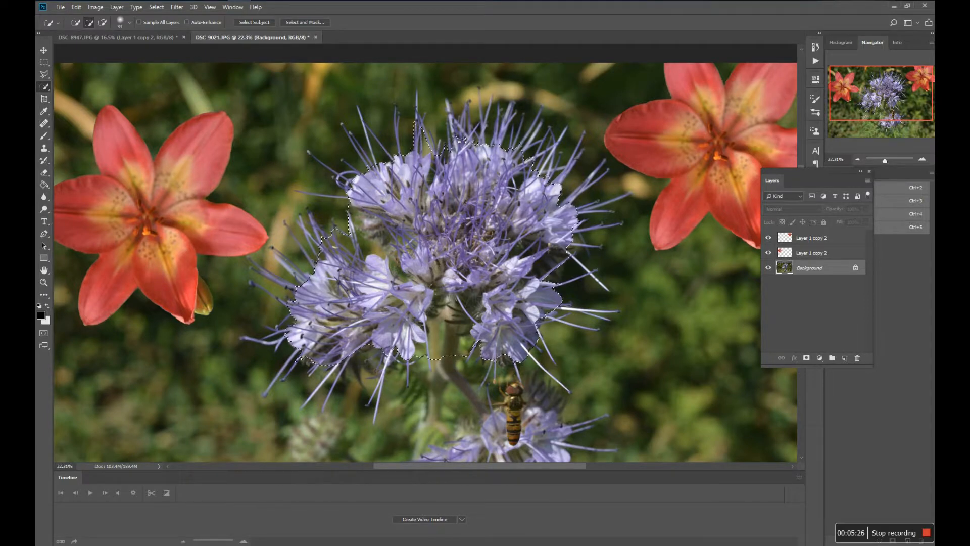
pyautogui.click(458, 138)
pyautogui.click(432, 140)
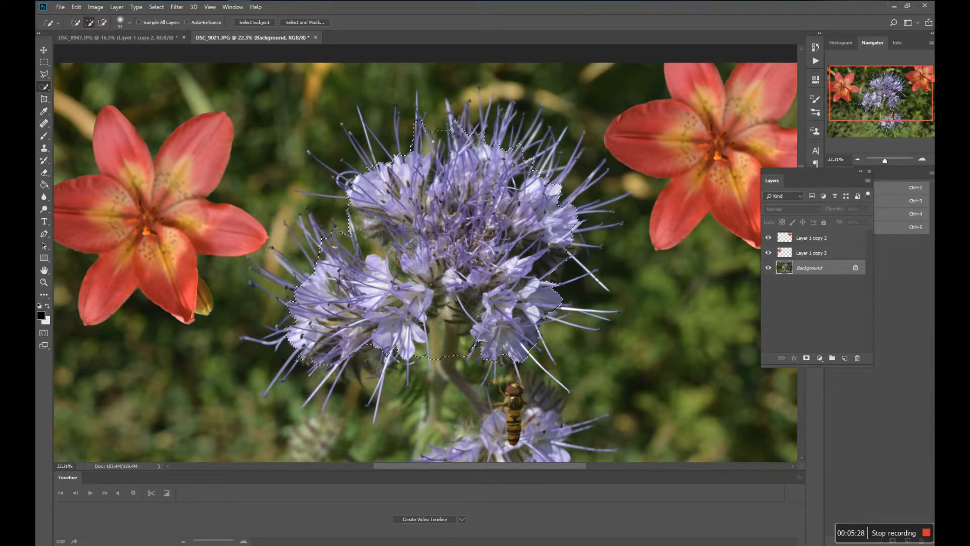
pyautogui.click(423, 121)
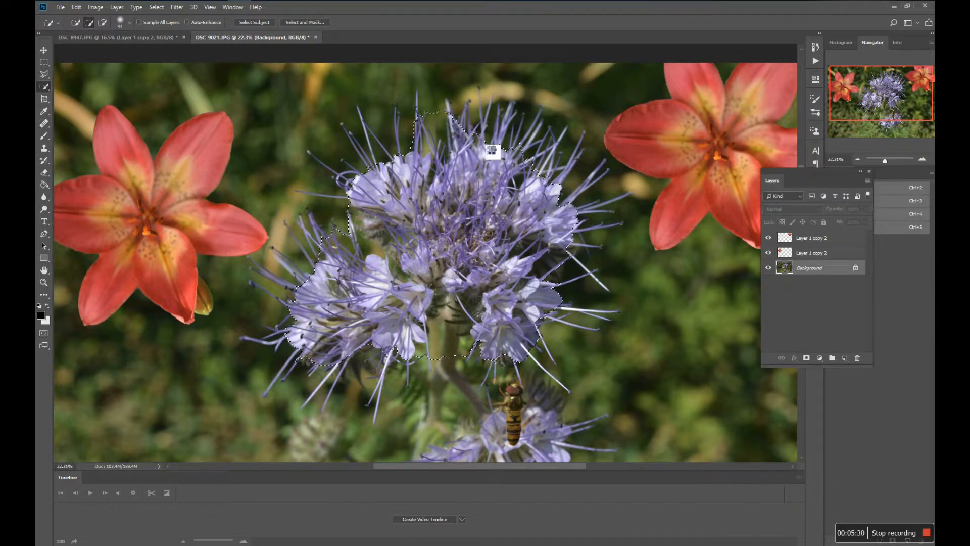
pyautogui.click(503, 145)
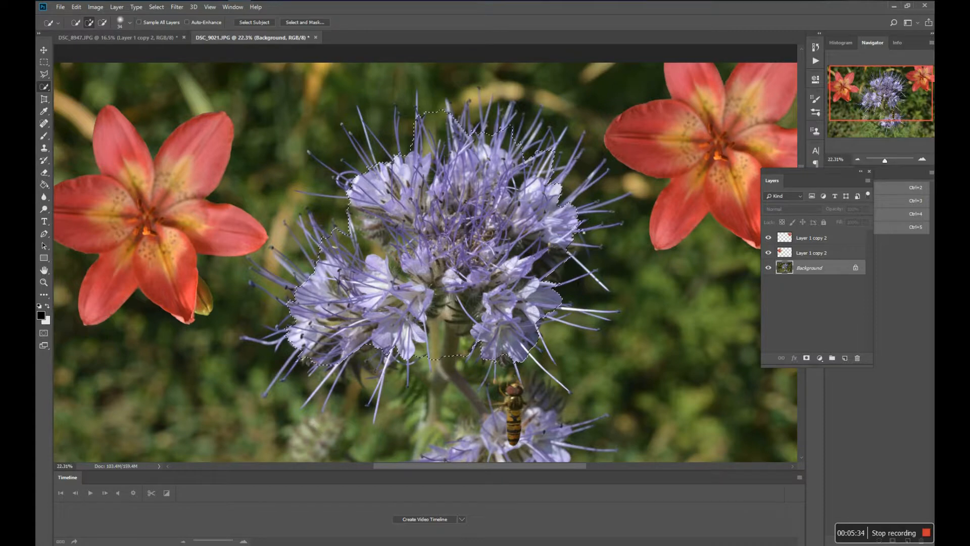
pyautogui.click(584, 217)
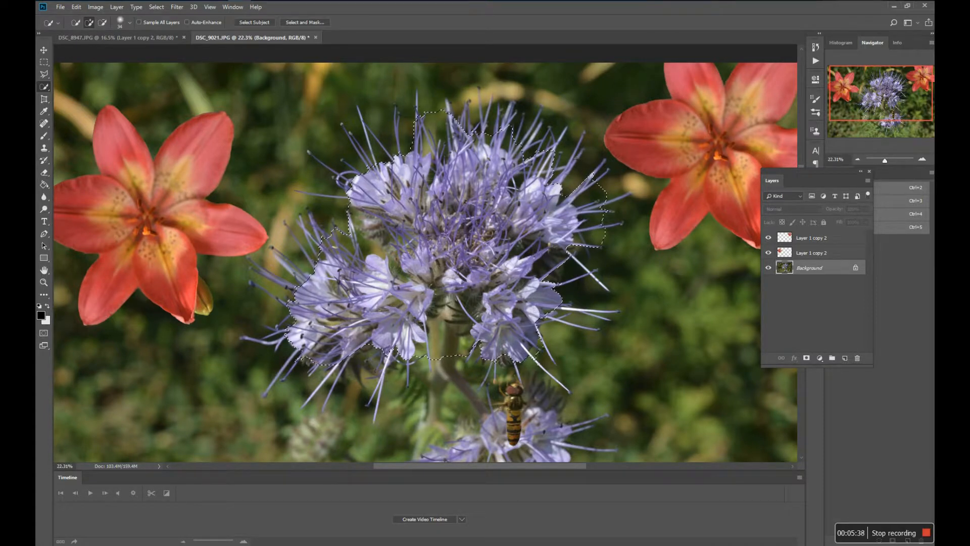
# Add the stamens at the bloom's lower right and far left, and subtract the excess background beside the left stamens.
pyautogui.click(546, 353)
pyautogui.click(559, 321)
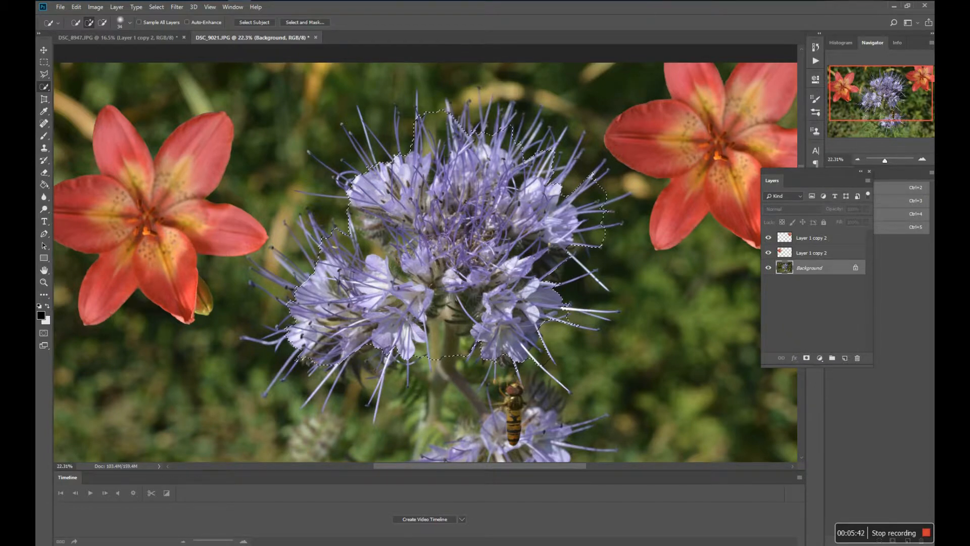
pyautogui.moveTo(292, 339); pyautogui.dragTo(279, 340)
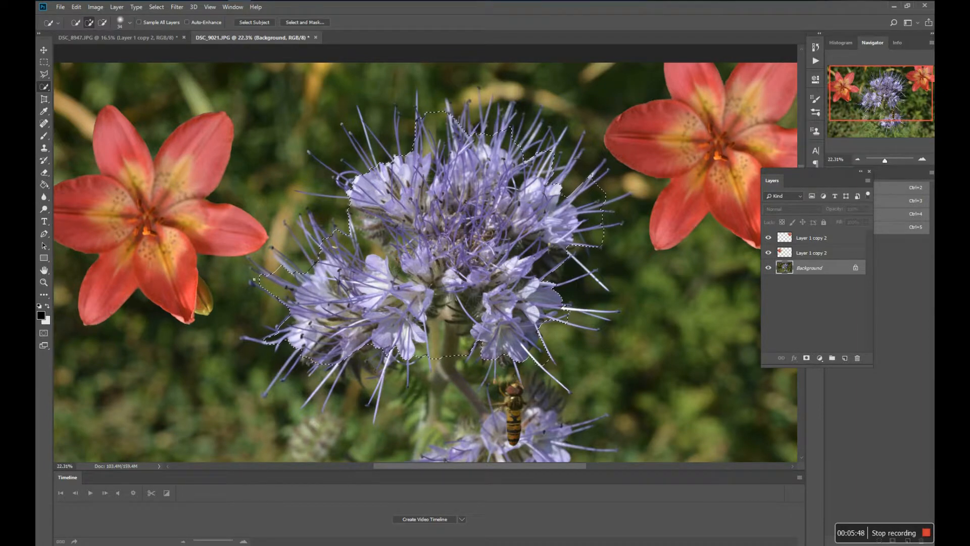
pyautogui.press('alt')
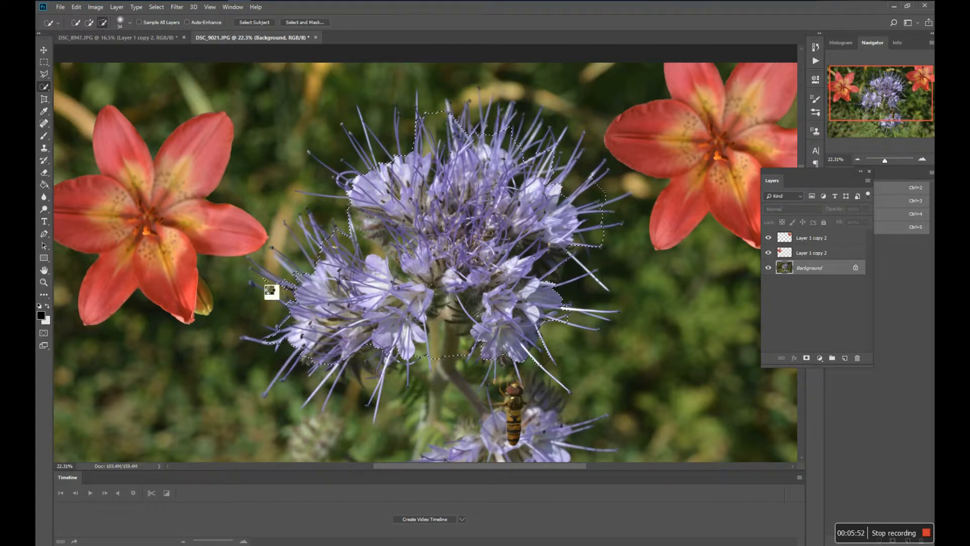
pyautogui.press('alt')
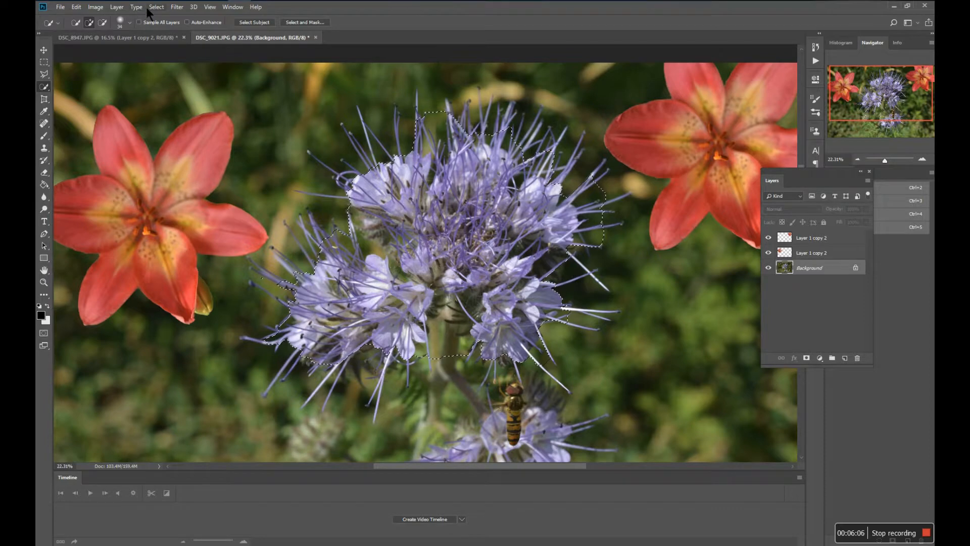
# Copy the selected bloom onto its own layer with Layer Via Copy.
pyautogui.click(116, 7)
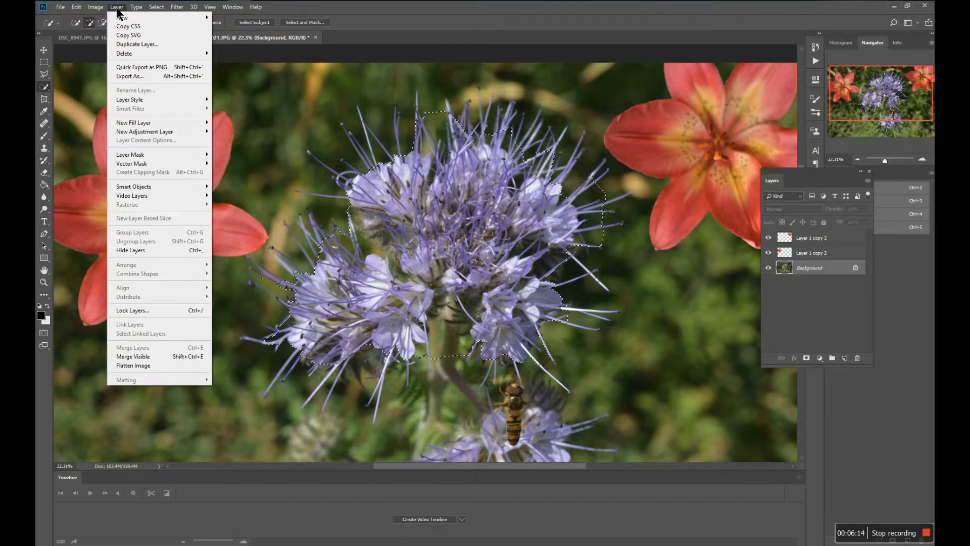
pyautogui.moveTo(119, 18)
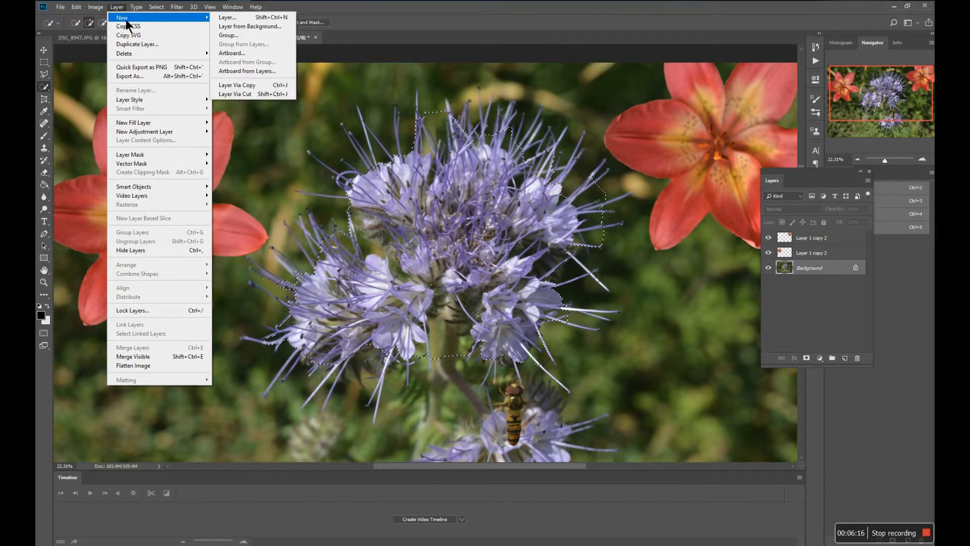
pyautogui.click(238, 86)
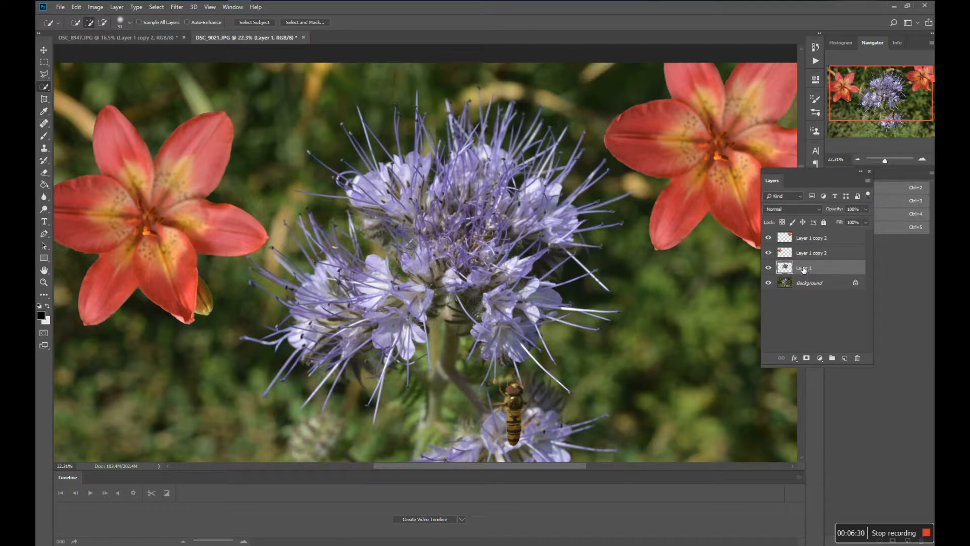
# Move the left lily over the bloom's left half and place Layer 1 directly above that lily's layer.
pyautogui.click(813, 257)
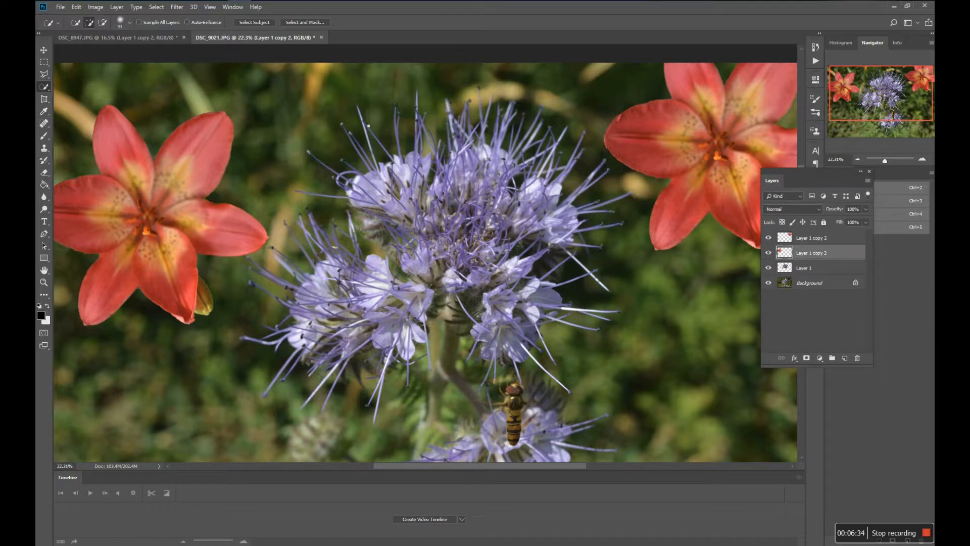
pyautogui.click(44, 50)
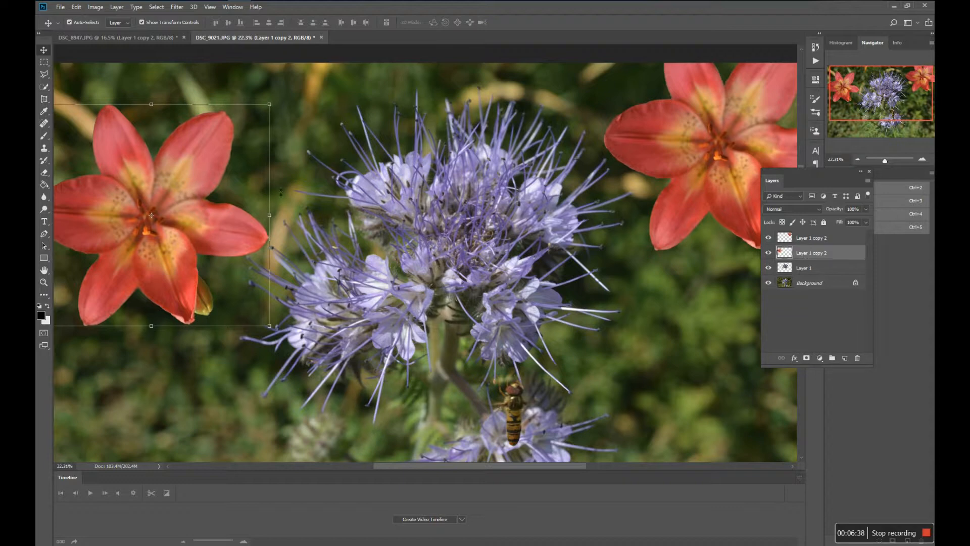
pyautogui.moveTo(208, 182); pyautogui.dragTo(423, 205)
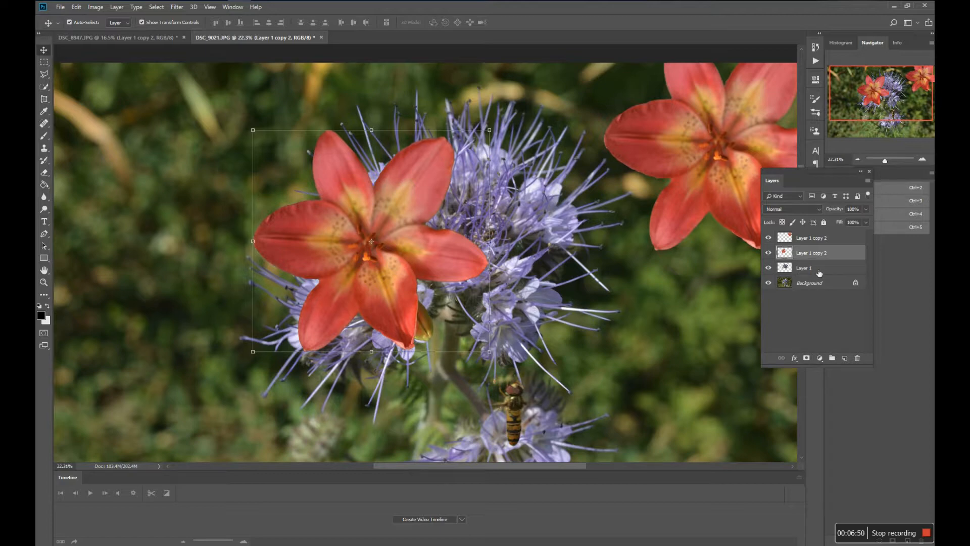
pyautogui.moveTo(819, 273); pyautogui.dragTo(815, 251)
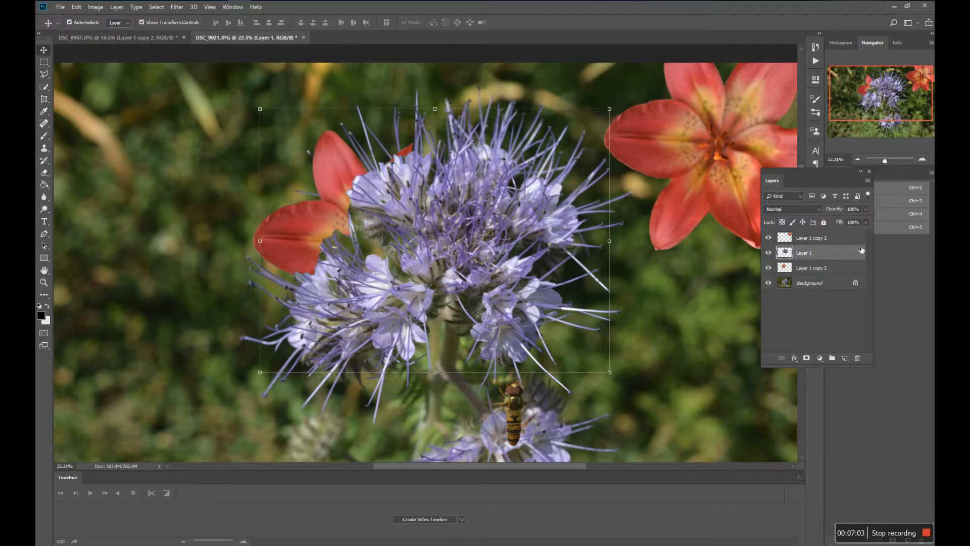
# Move the left lily back to the image's upper-left area and raise Layer 1 above both lily layers.
pyautogui.moveTo(846, 255); pyautogui.dragTo(197, 177)
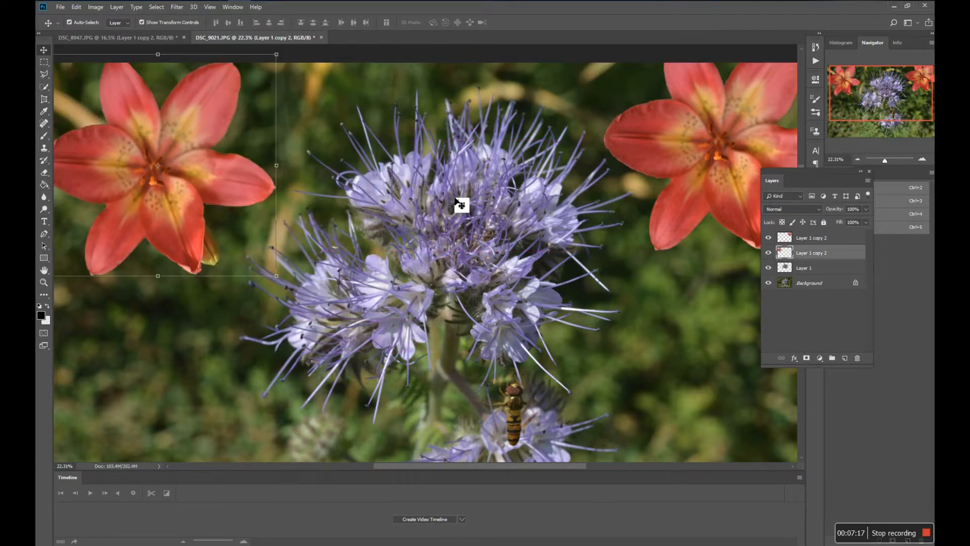
pyautogui.click(818, 272)
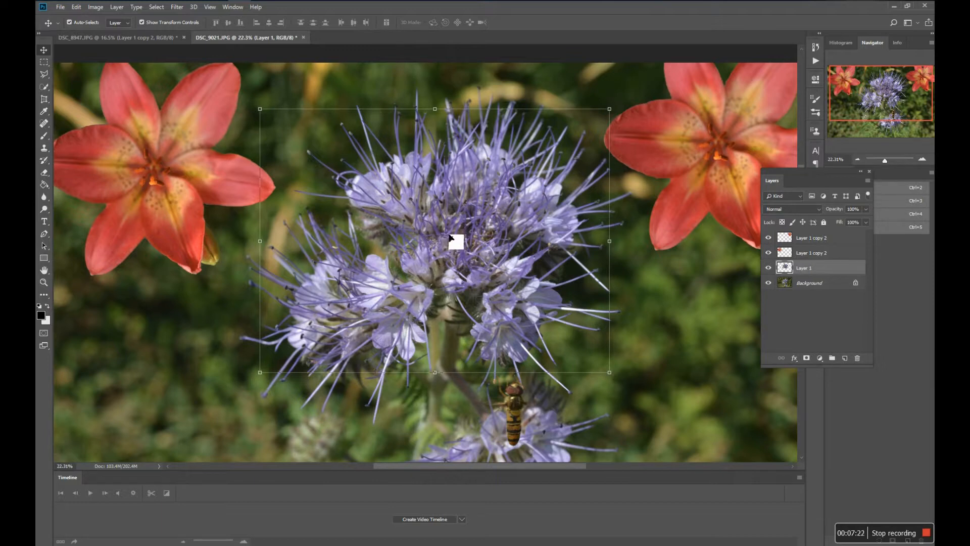
pyautogui.moveTo(453, 240)
pyautogui.mouseDown()
pyautogui.moveTo(665, 320)
pyautogui.moveTo(455, 242)
pyautogui.mouseUp()
pyautogui.moveTo(843, 275); pyautogui.dragTo(832, 242)
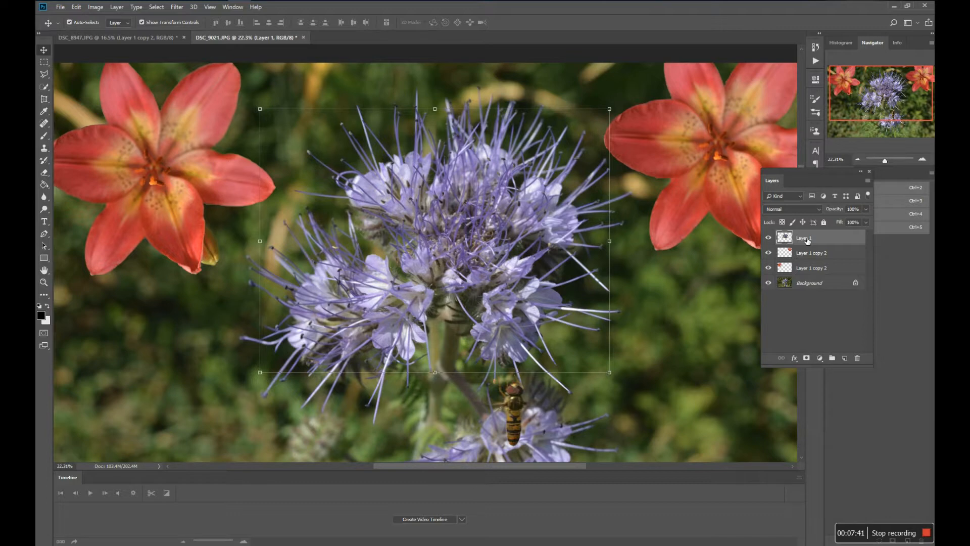
# Rename the copied bloom's layer as "blue flower".
pyautogui.doubleClick(807, 239)
pyautogui.write('blue flower')
pyautogui.click(825, 257)
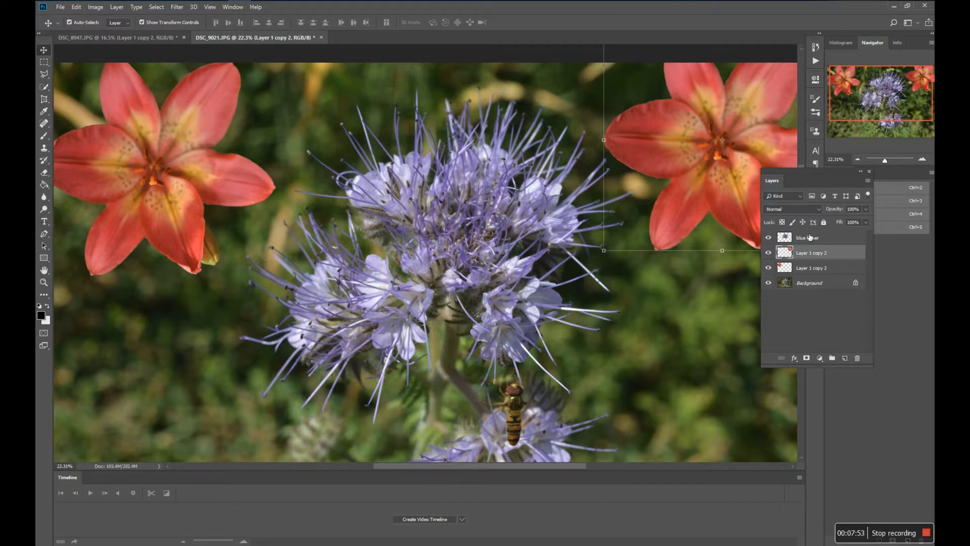
# Move both lilies inward from either side so they sit partly behind the blue flower.
pyautogui.moveTo(721, 155); pyautogui.dragTo(589, 208)
pyautogui.moveTo(212, 186); pyautogui.dragTo(371, 270)
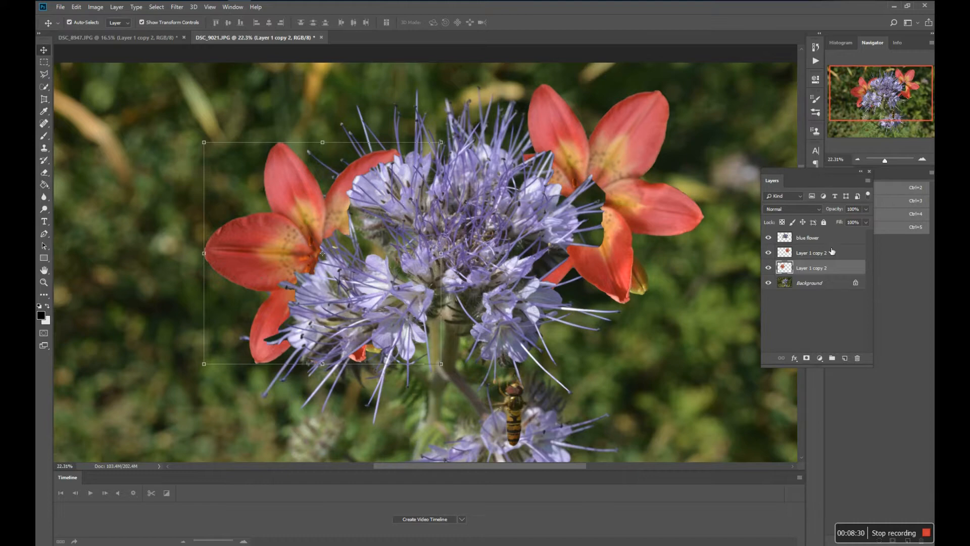
pyautogui.moveTo(832, 251); pyautogui.dragTo(663, 248)
pyautogui.moveTo(664, 249); pyautogui.dragTo(662, 249)
pyautogui.moveTo(813, 241); pyautogui.dragTo(629, 245)
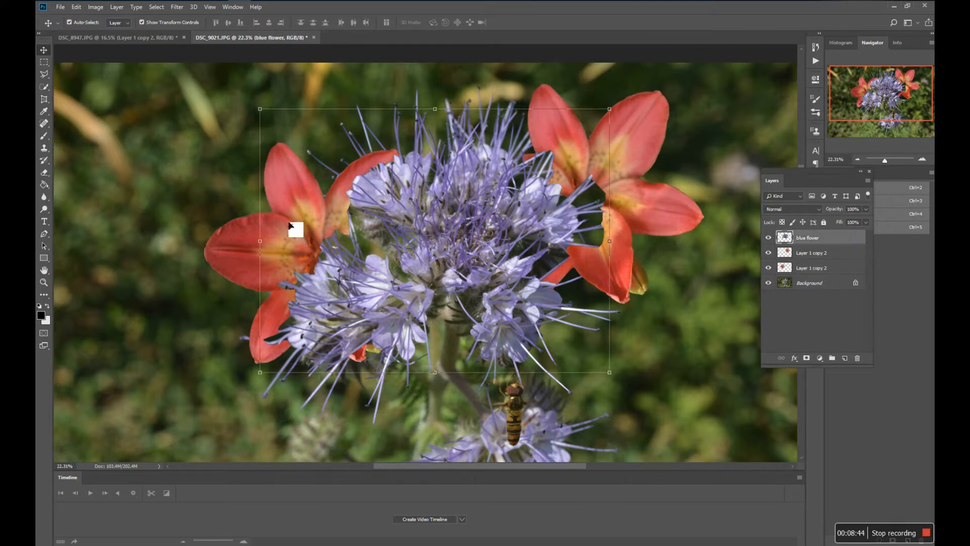
# Shift both lilies slightly outward and up, keeping their inner petals tucked behind the blue flower.
pyautogui.moveTo(303, 230); pyautogui.dragTo(261, 208)
pyautogui.click(626, 234)
pyautogui.moveTo(627, 233); pyautogui.dragTo(657, 223)
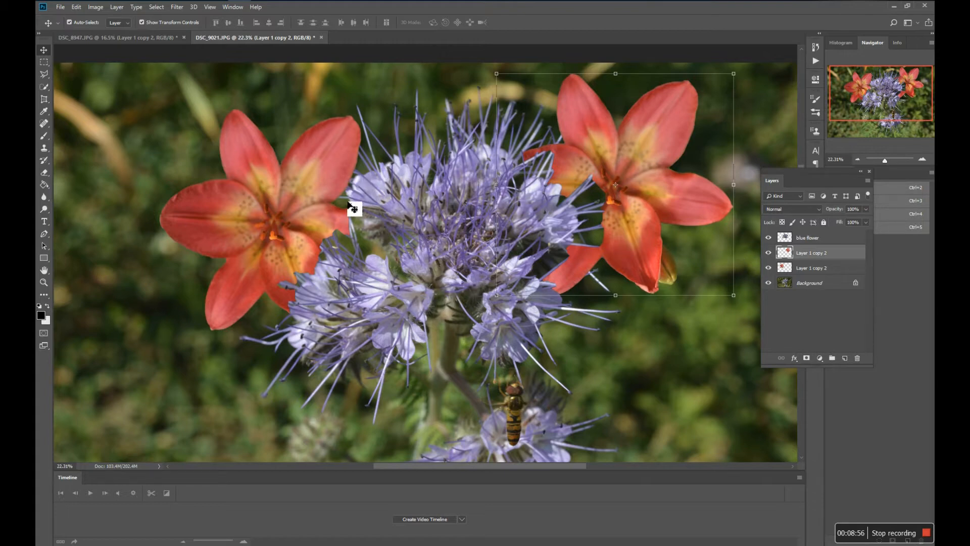
pyautogui.click(116, 7)
pyautogui.moveTo(127, 19)
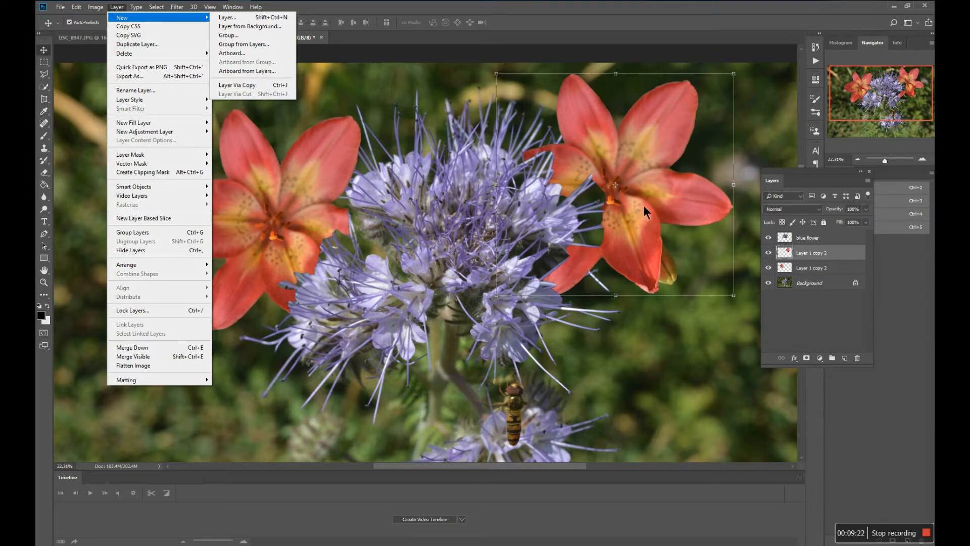
pyautogui.click(806, 272)
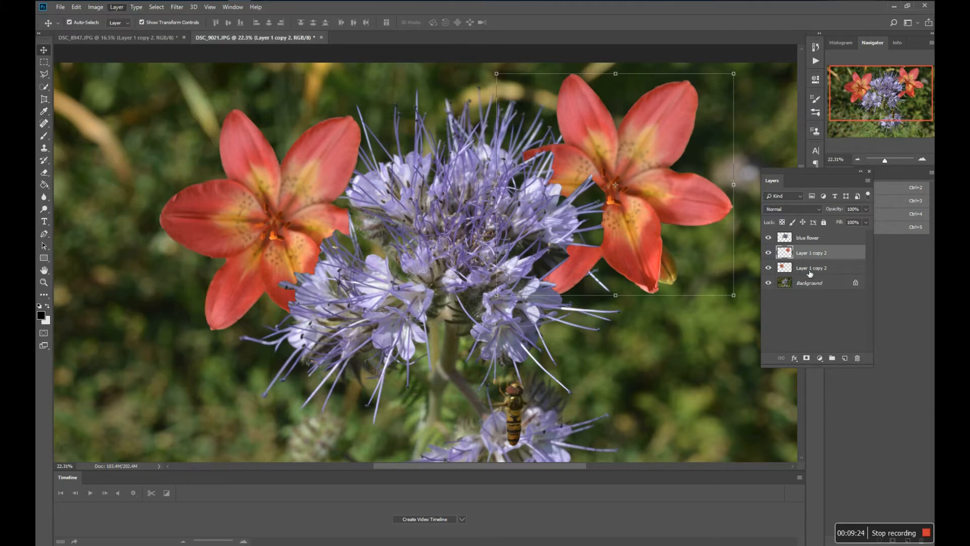
pyautogui.click(810, 271)
pyautogui.click(814, 255)
# Scale the blue flower layer down to about 51% and place the smaller bloom over the left lily.
pyautogui.click(811, 240)
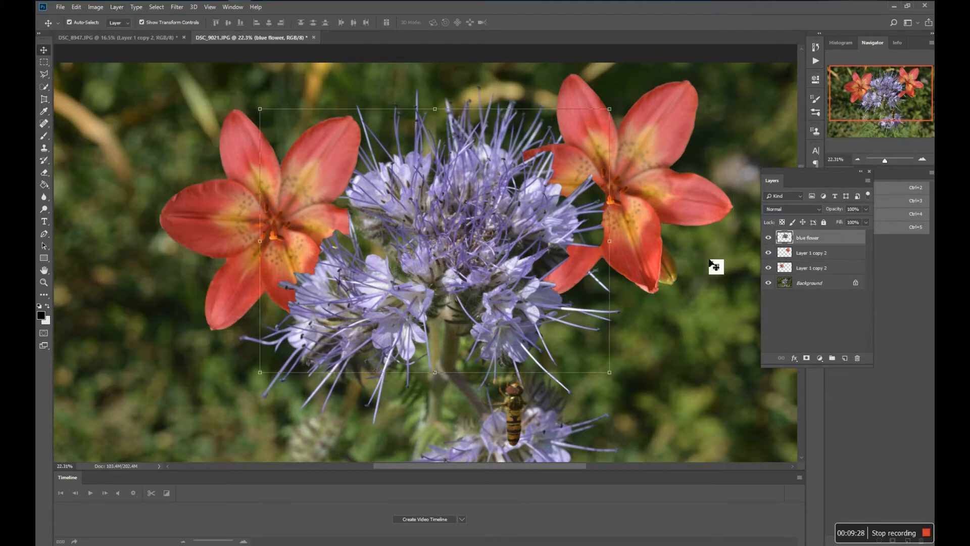
pyautogui.moveTo(803, 242); pyautogui.dragTo(823, 273)
pyautogui.moveTo(614, 378); pyautogui.dragTo(436, 253)
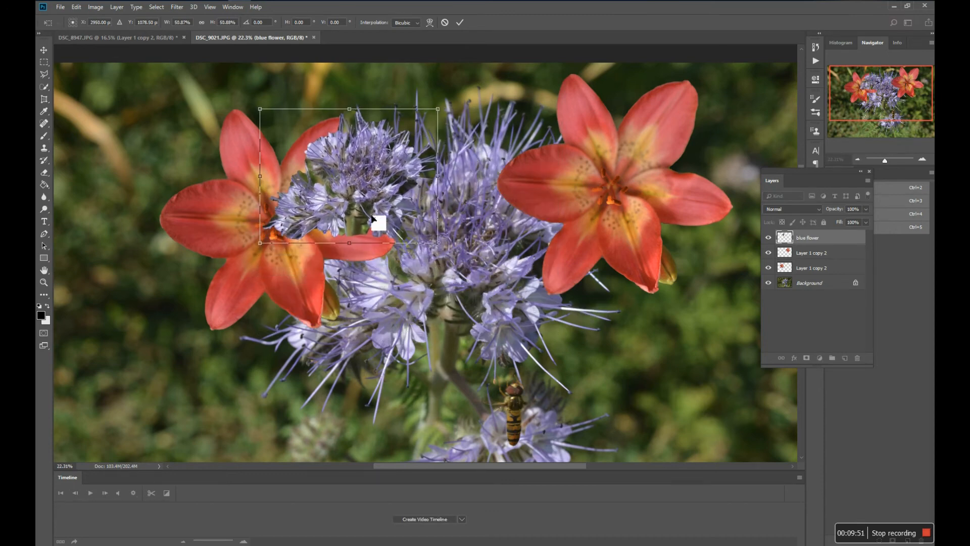
pyautogui.moveTo(362, 198); pyautogui.dragTo(328, 254)
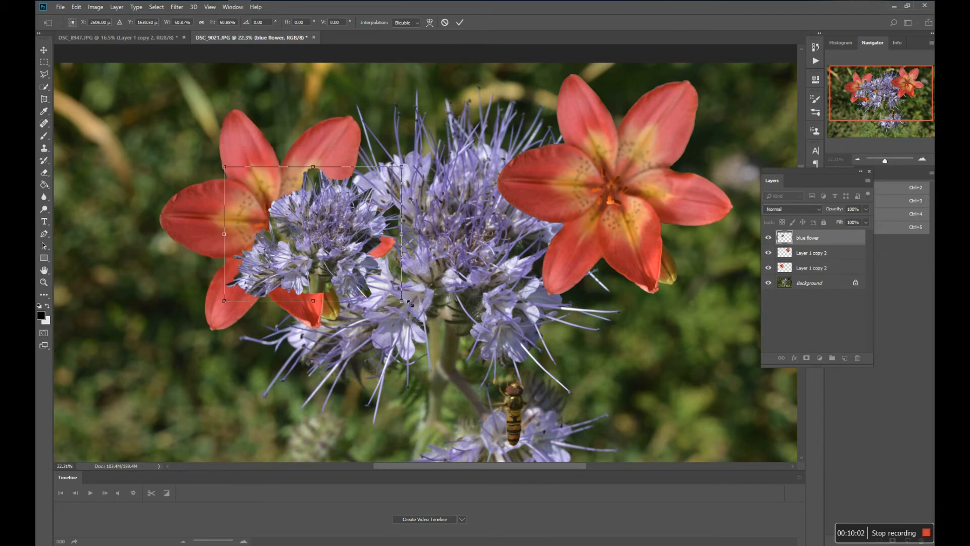
# Resize the blue flower to about 74% wide and 69% high, rotate it about -43°, and move it over the right lily.
pyautogui.moveTo(405, 304); pyautogui.dragTo(524, 226)
pyautogui.moveTo(369, 243); pyautogui.dragTo(572, 218)
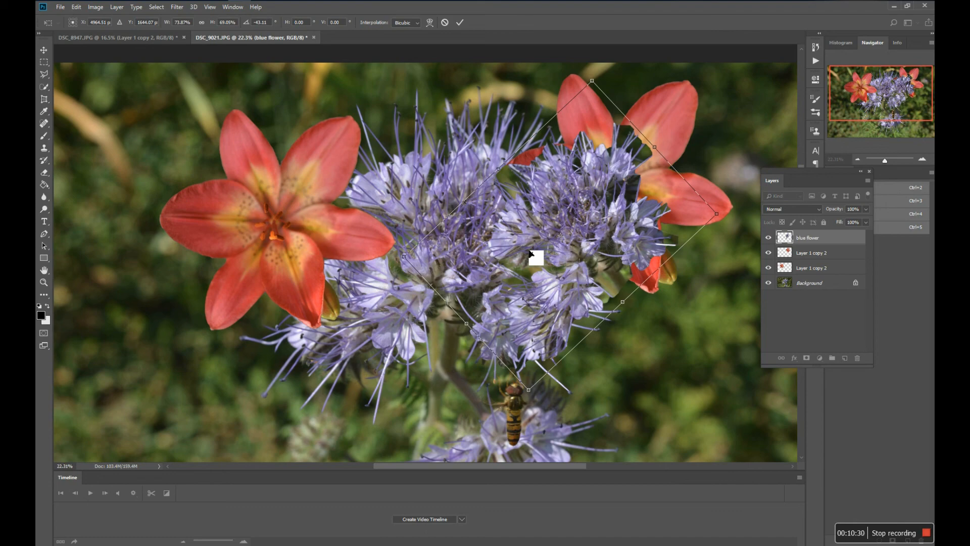
pyautogui.click(893, 532)
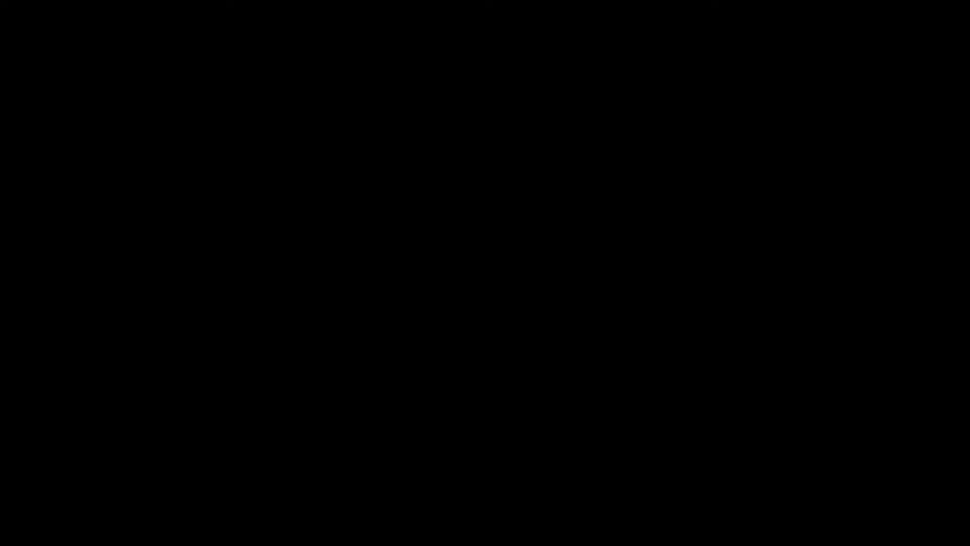